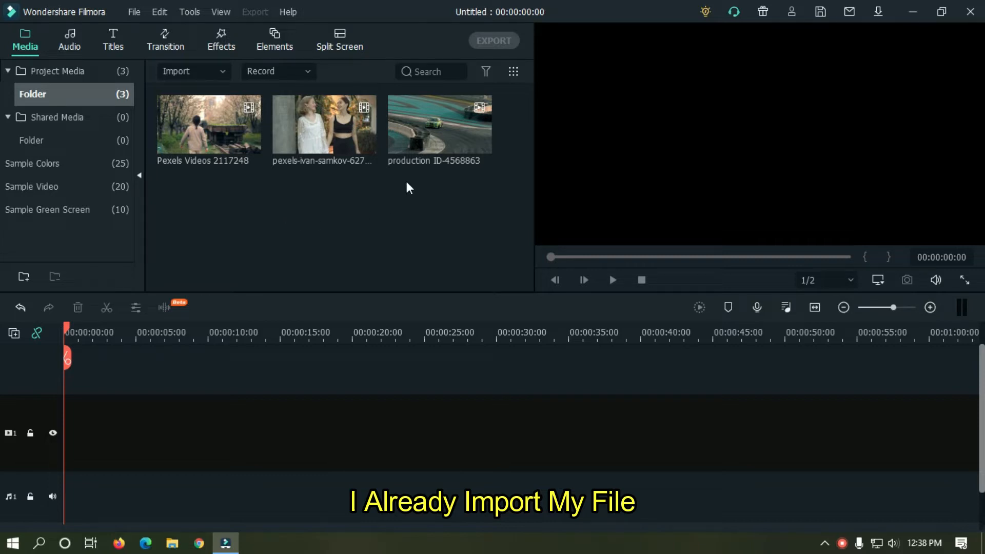
Place the production ID-4568863 clip on track 1, keeping project settings, and trim it to 00:00:15:11.
drag(430, 112, 64, 438)
click(540, 302)
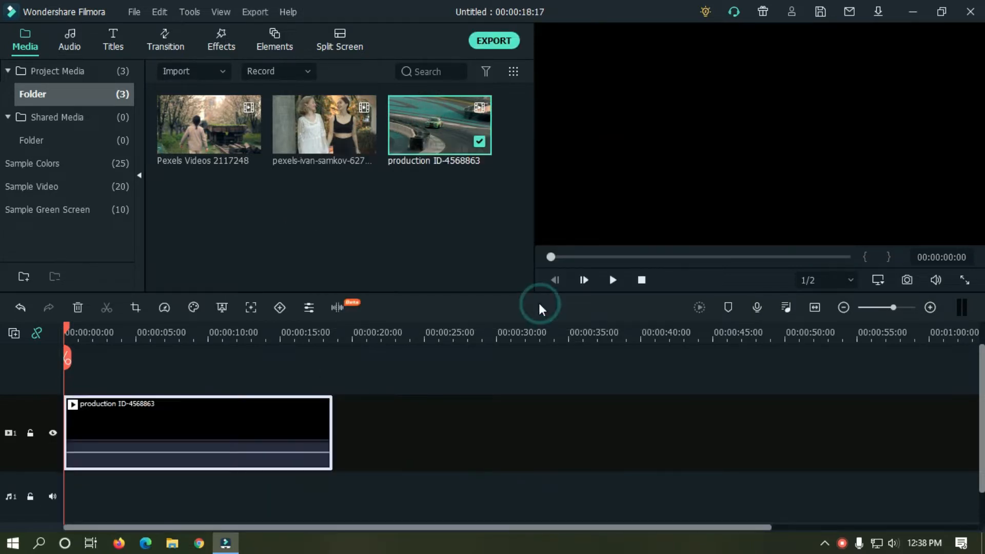
drag(301, 332, 53, 329)
click(427, 360)
key(Delete)
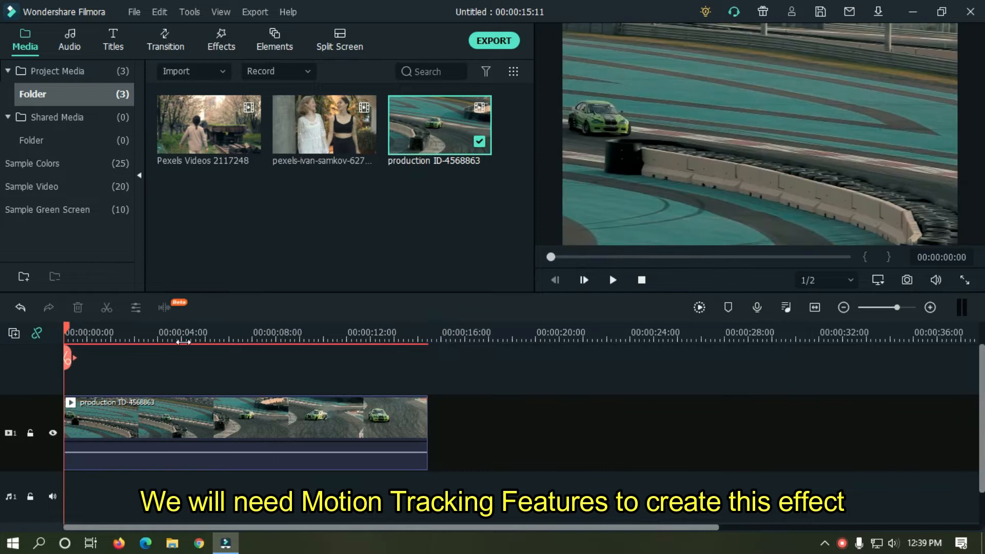
Enable motion tracking on the racing clip, fit the tracking box around the green car, and run tracking.
double_click(193, 421)
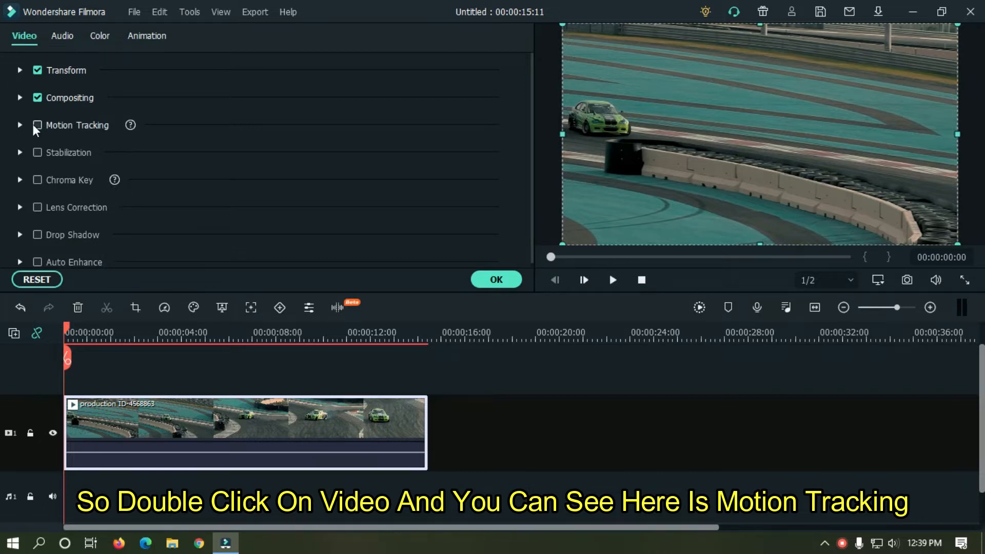
click(37, 125)
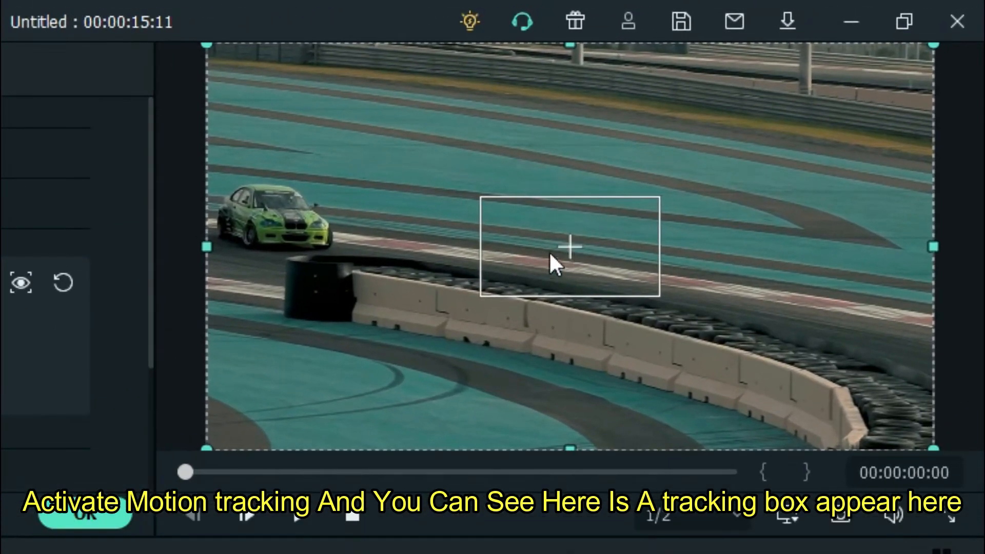
click(595, 252)
drag(576, 249, 304, 204)
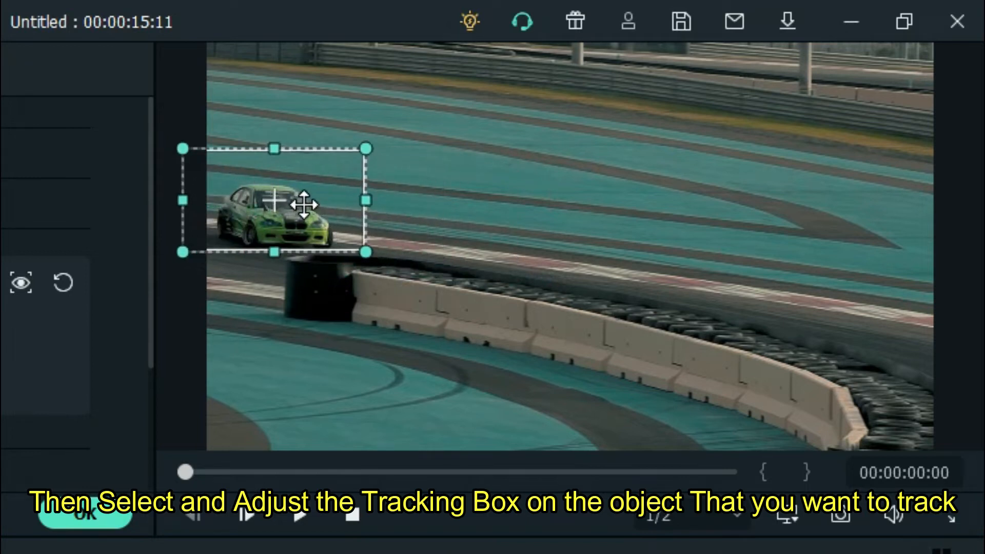
drag(366, 149, 340, 162)
drag(289, 194, 298, 211)
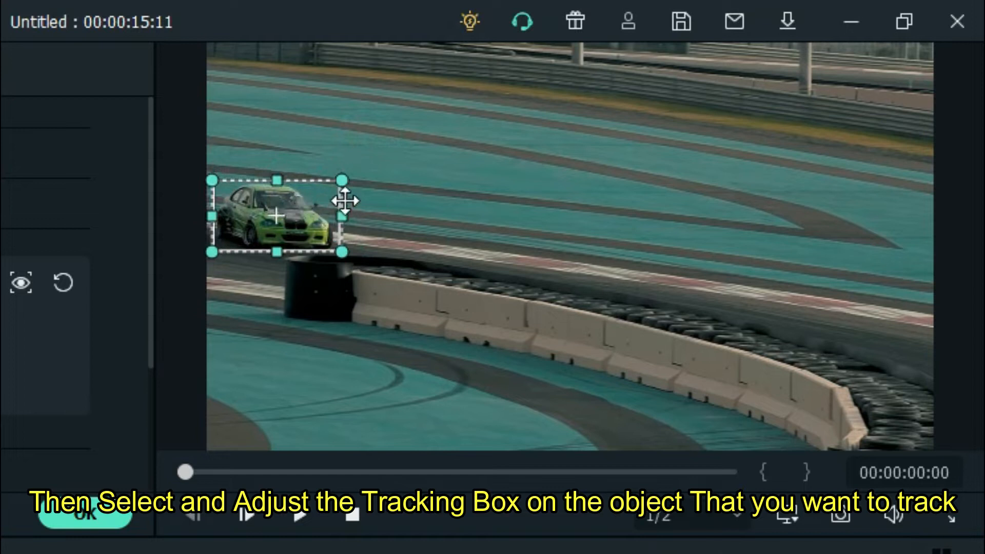
drag(342, 179, 317, 186)
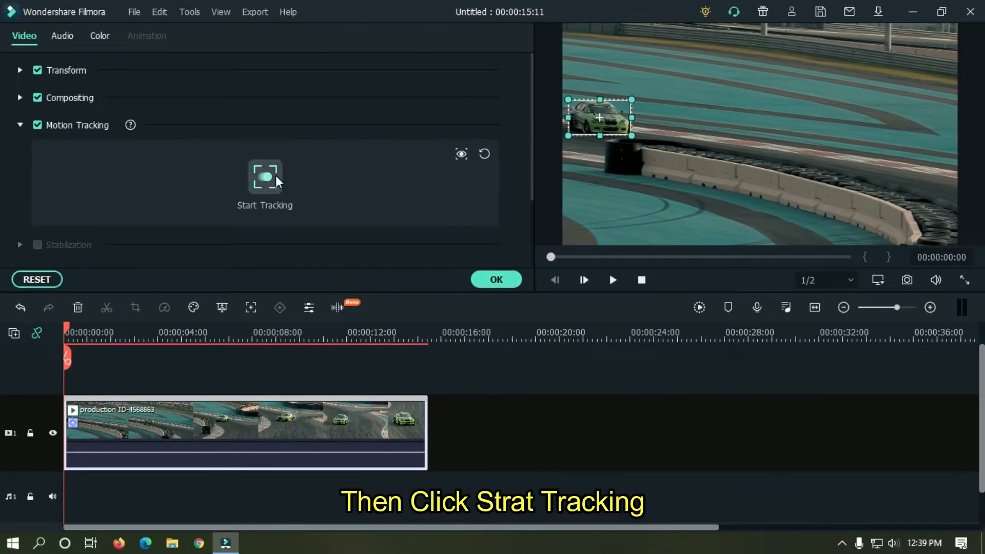
click(275, 176)
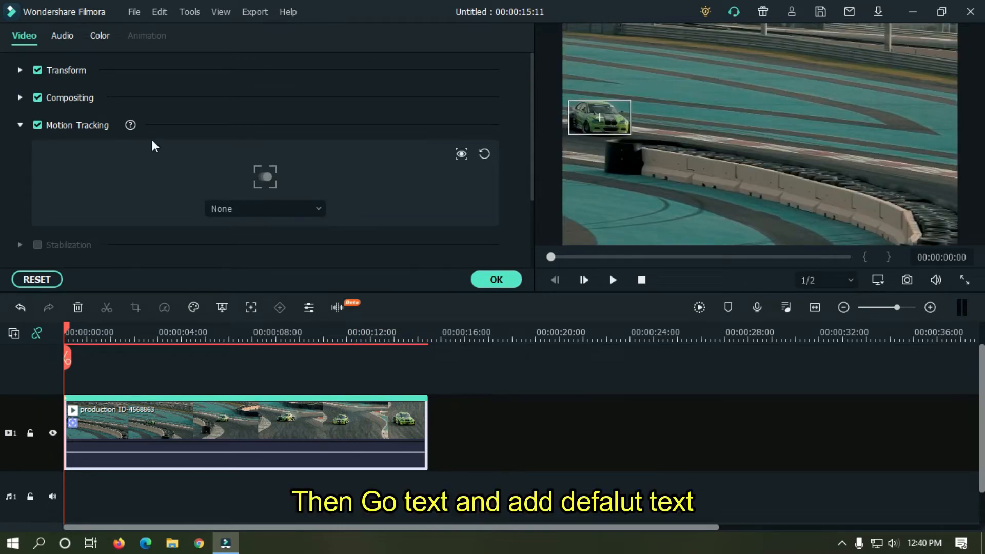
Add a Default Title on track 2 stretched to the end of the racing clip.
click(509, 279)
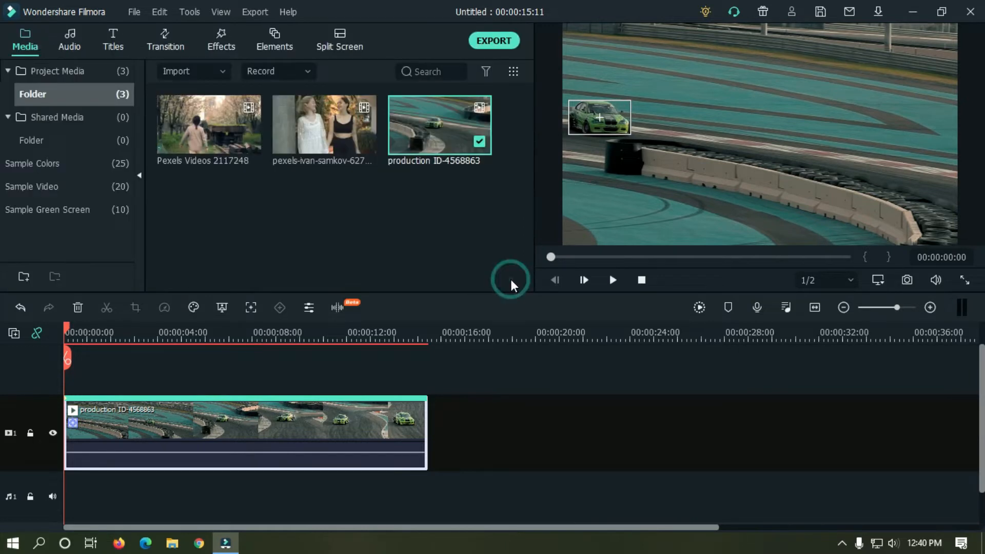
click(112, 45)
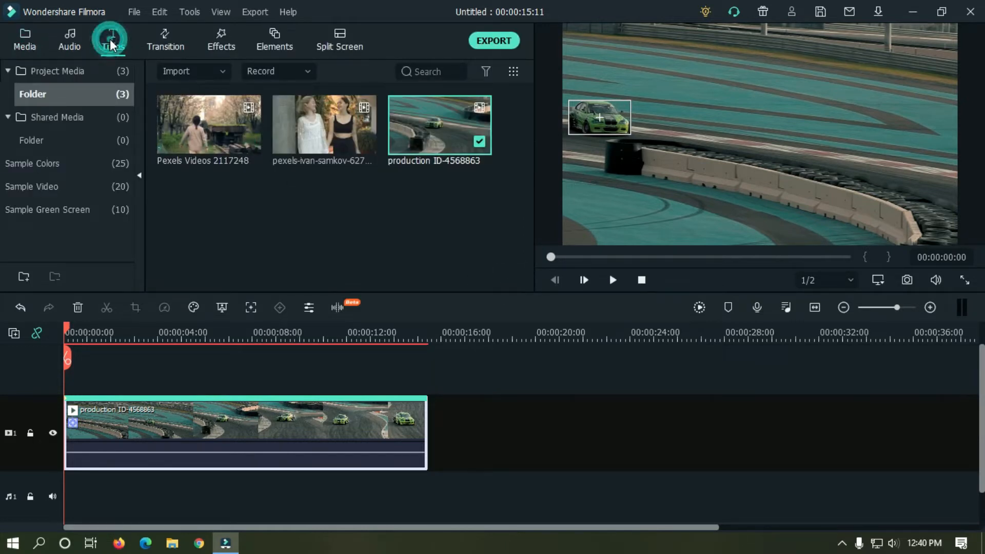
drag(215, 125, 65, 372)
drag(181, 409, 426, 408)
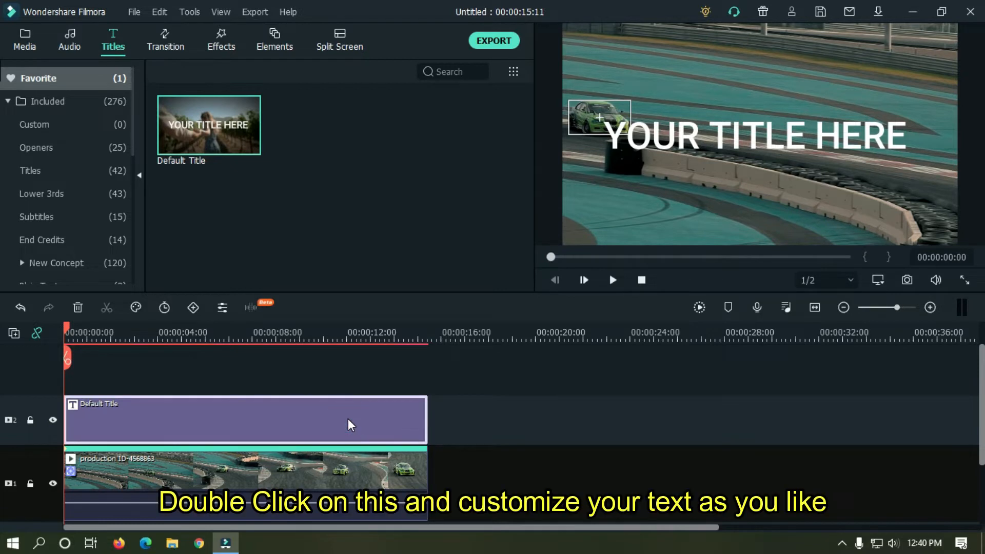
Change the title text to 'NUMBER 1' in the Impact font.
double_click(348, 419)
click(706, 41)
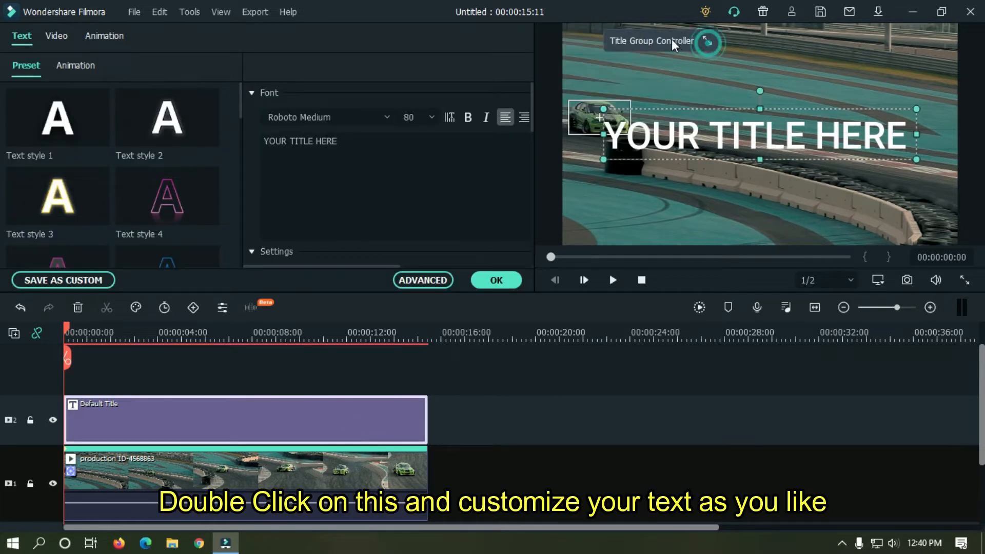
click(417, 164)
text(NUMBER)
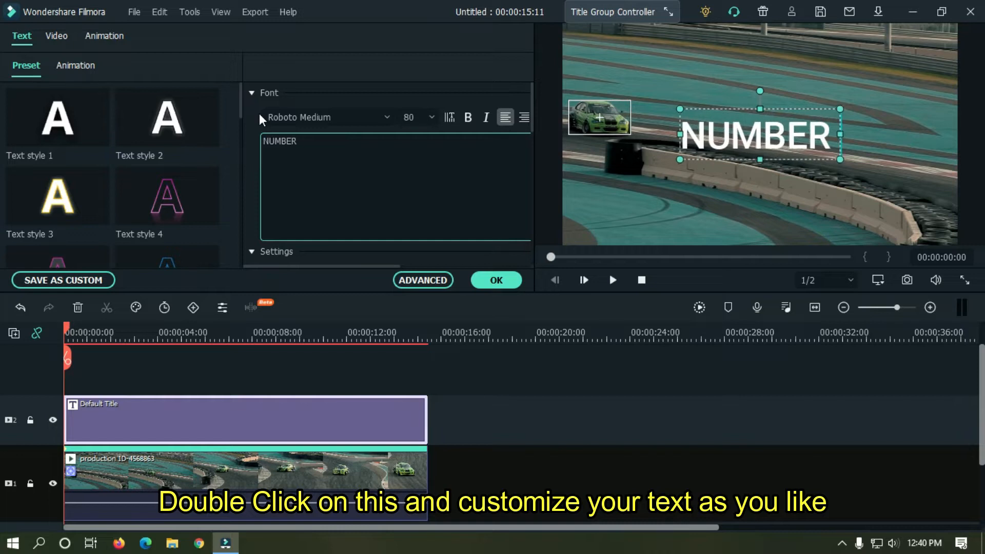
text( 1)
click(298, 117)
text(Impact)
key(Return)
mouse_move(531, 110)
mouse_down()
mouse_move(533, 243)
mouse_move(532, 110)
mouse_up()
In the advanced editor, set size 50, add a black border, and place NUMBER 1 above the car.
click(433, 280)
click(570, 66)
text(5)
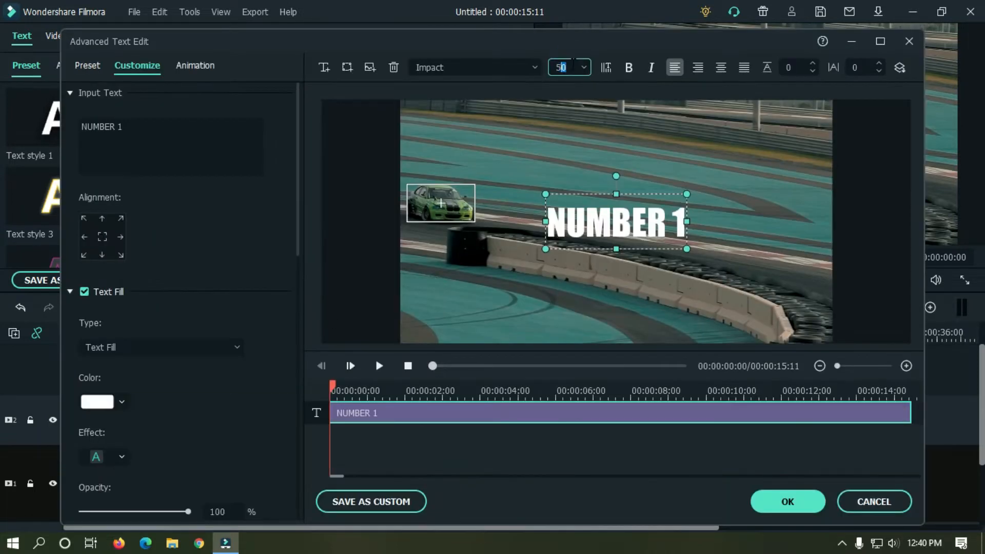
text(0)
key(Return)
click(72, 291)
click(84, 314)
click(97, 372)
click(87, 450)
drag(298, 300, 299, 415)
click(219, 406)
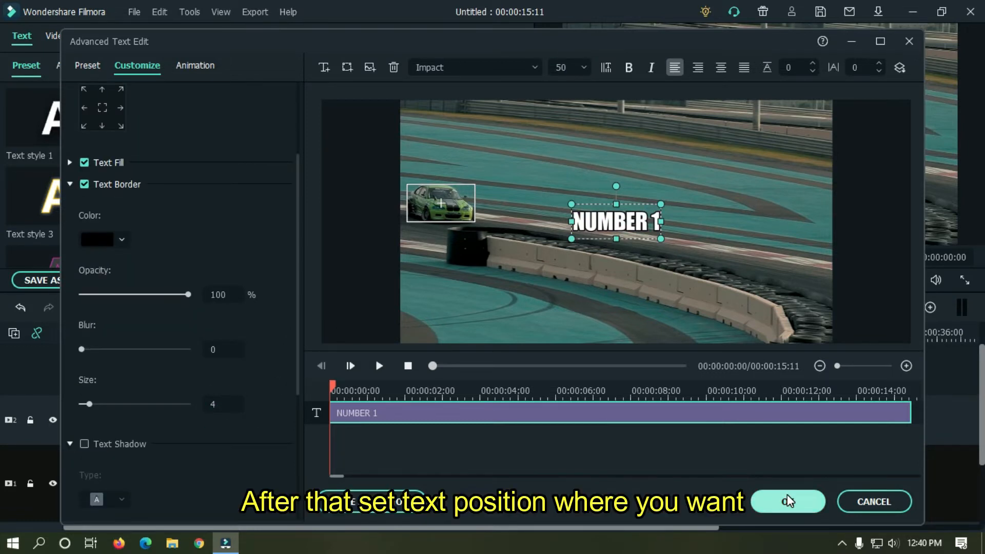
drag(616, 212, 449, 159)
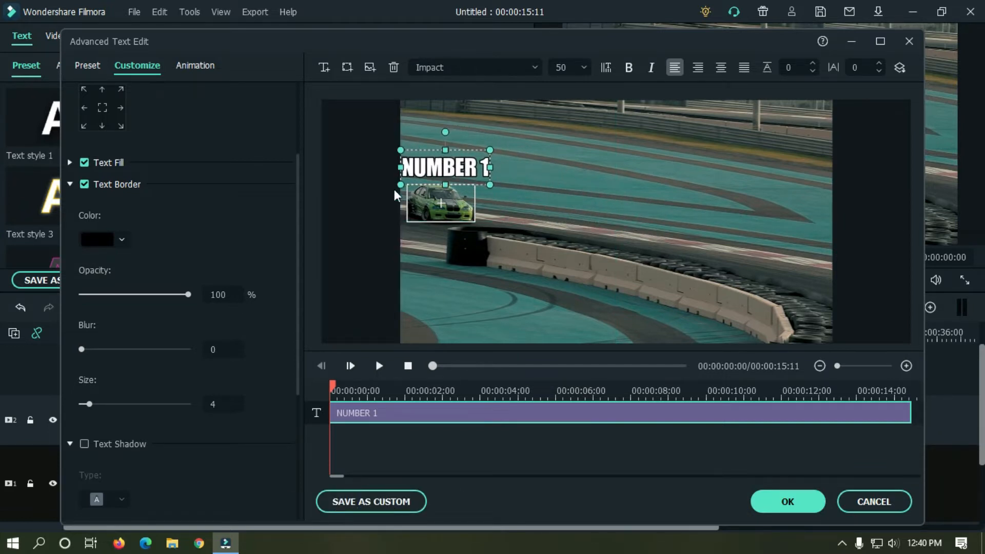
click(802, 505)
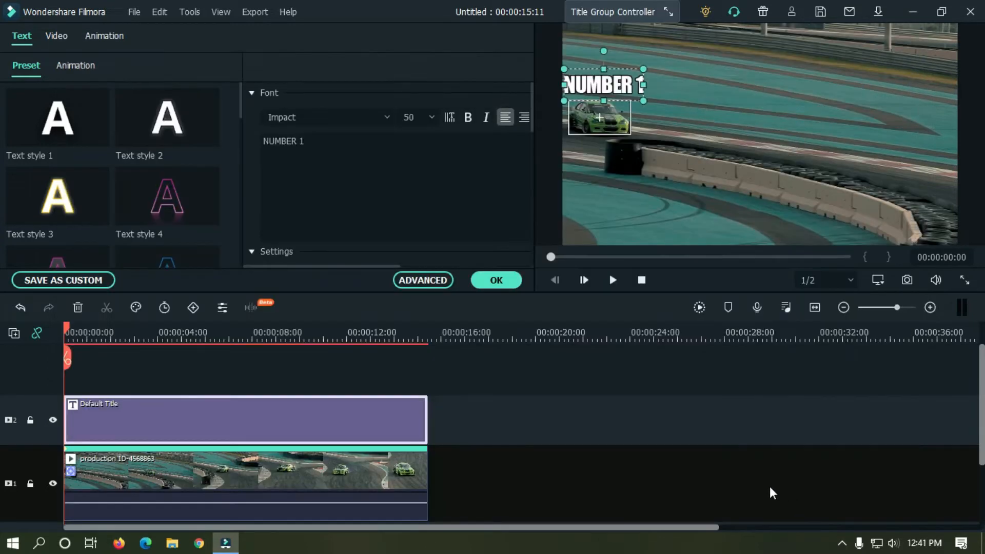
Attach the Default Title to the racing clip's motion track so it follows the green car.
double_click(216, 469)
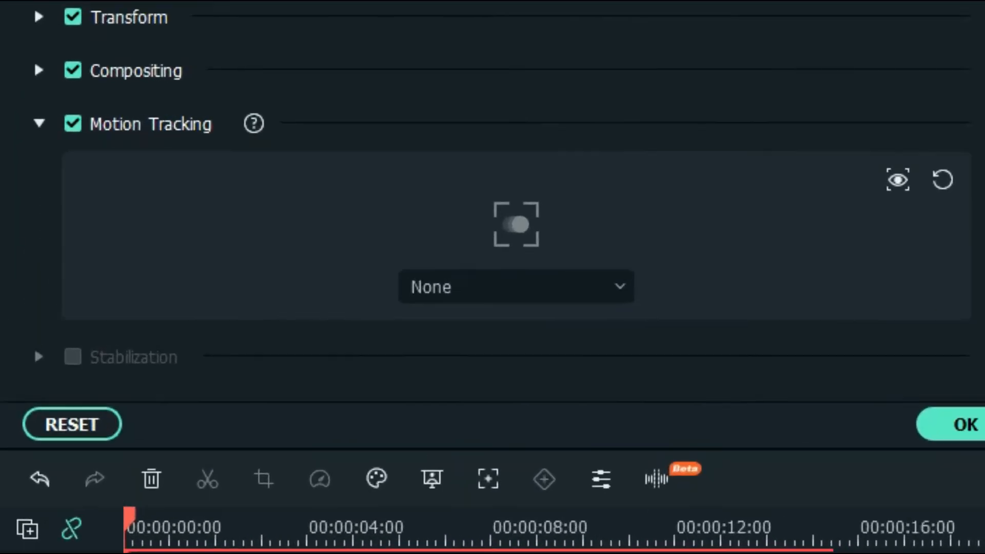
click(497, 289)
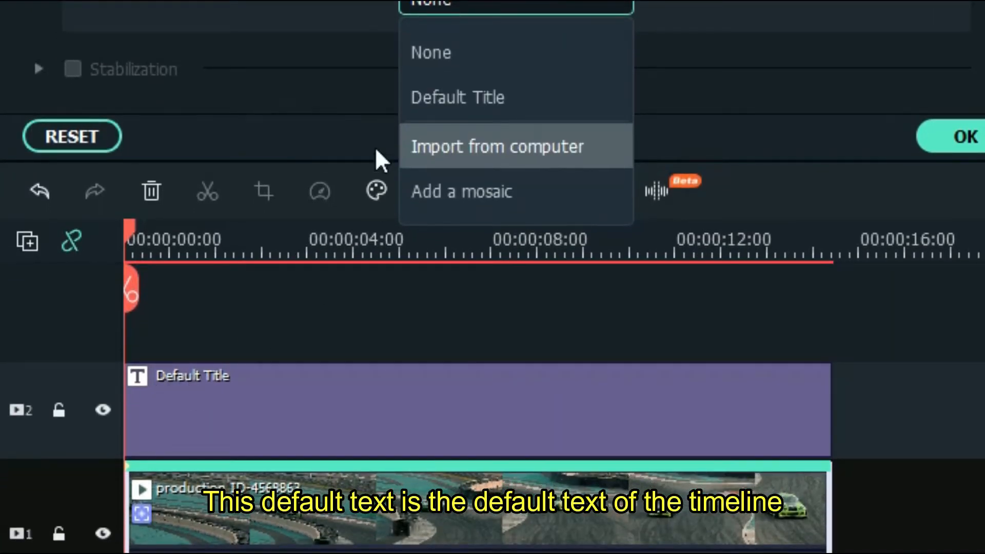
click(455, 101)
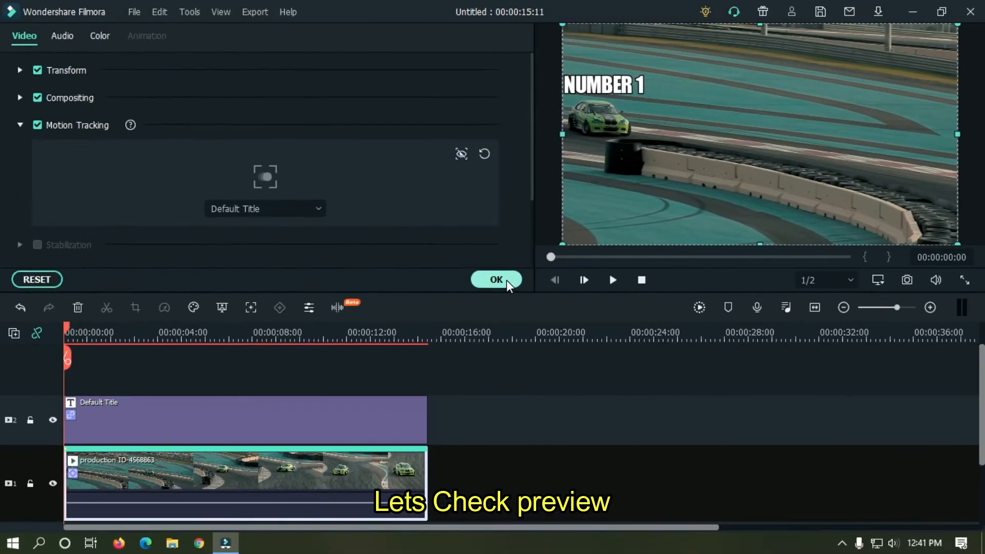
click(776, 124)
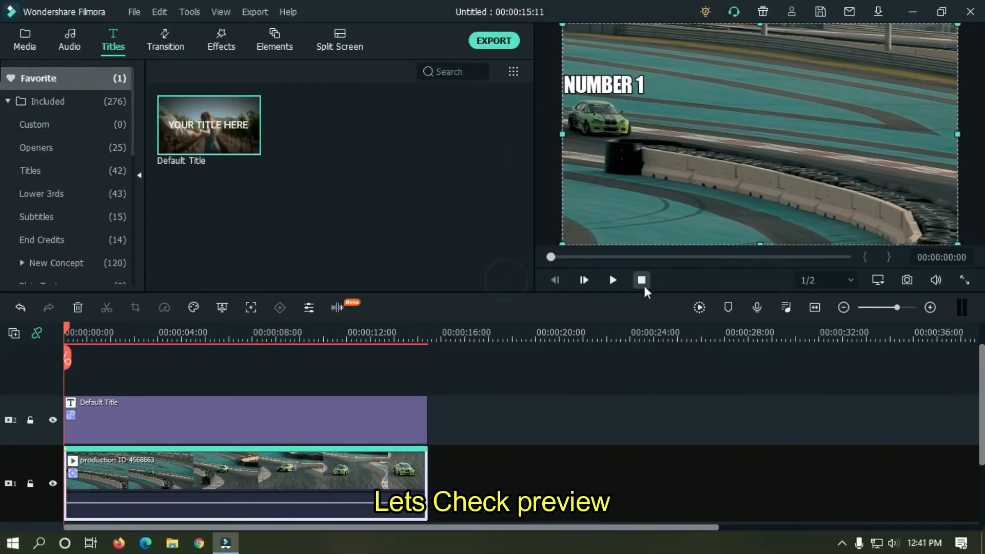
Play the preview to check the NUMBER 1 title following the green car.
click(614, 280)
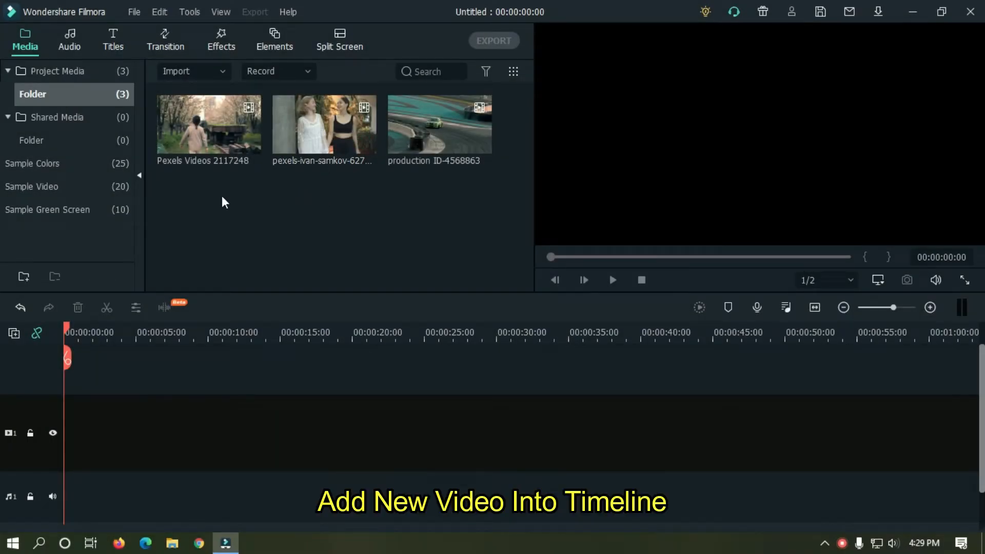
Add the Pexels Videos 2117248 walking-woman clip to track 1, keeping project settings.
drag(190, 234, 61, 451)
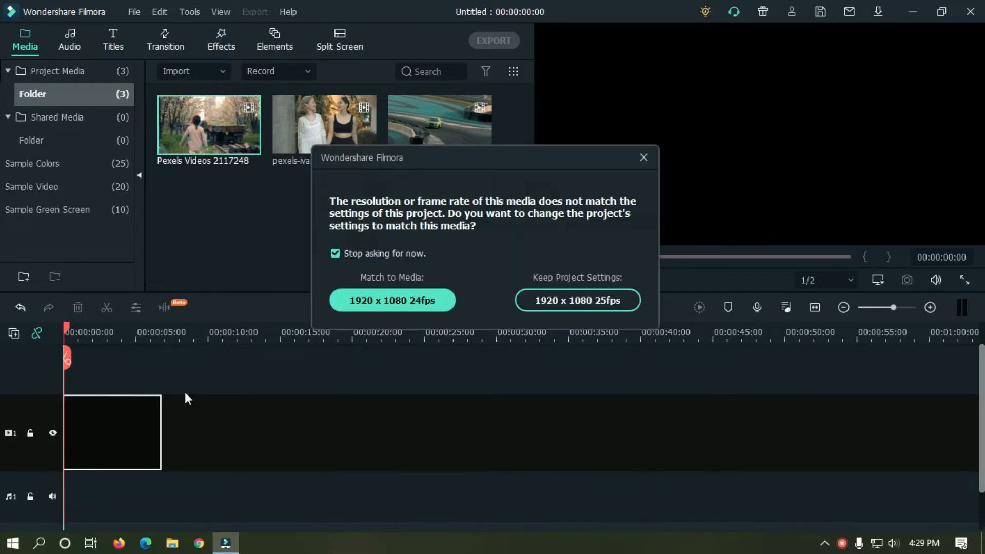
click(528, 301)
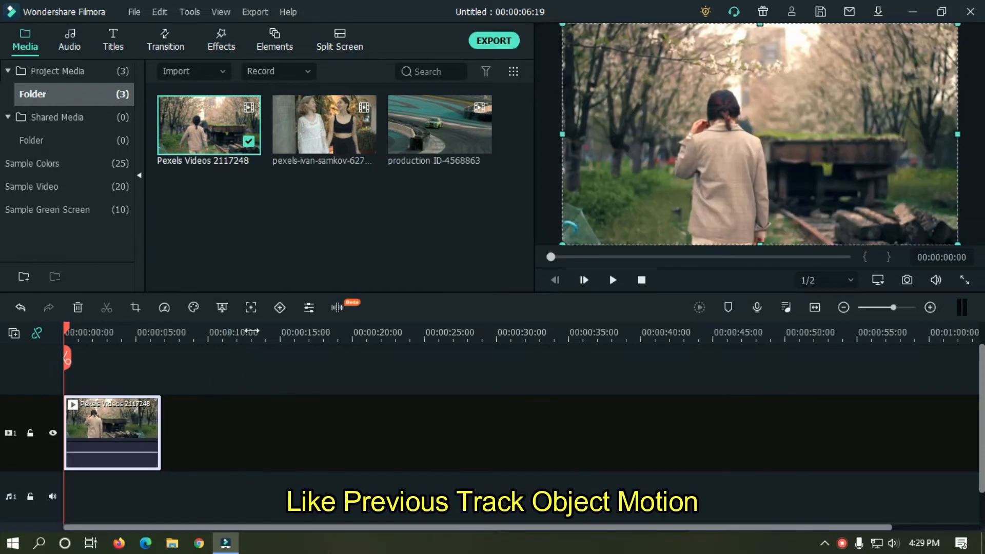
drag(633, 341, 652, 339)
scroll(433, 350, up, 1)
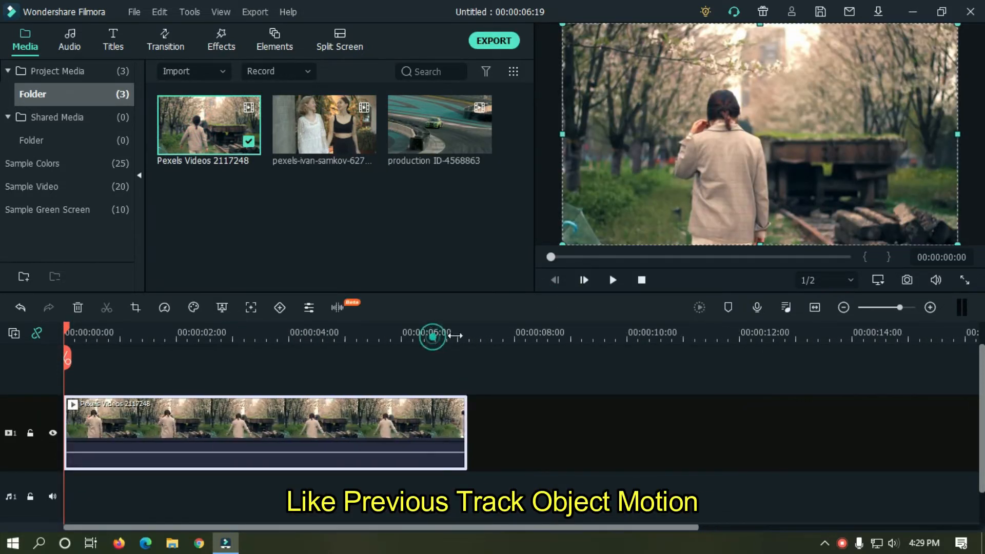
Enable motion tracking with the box on the woman's upper back, run tracking, and confirm.
double_click(285, 411)
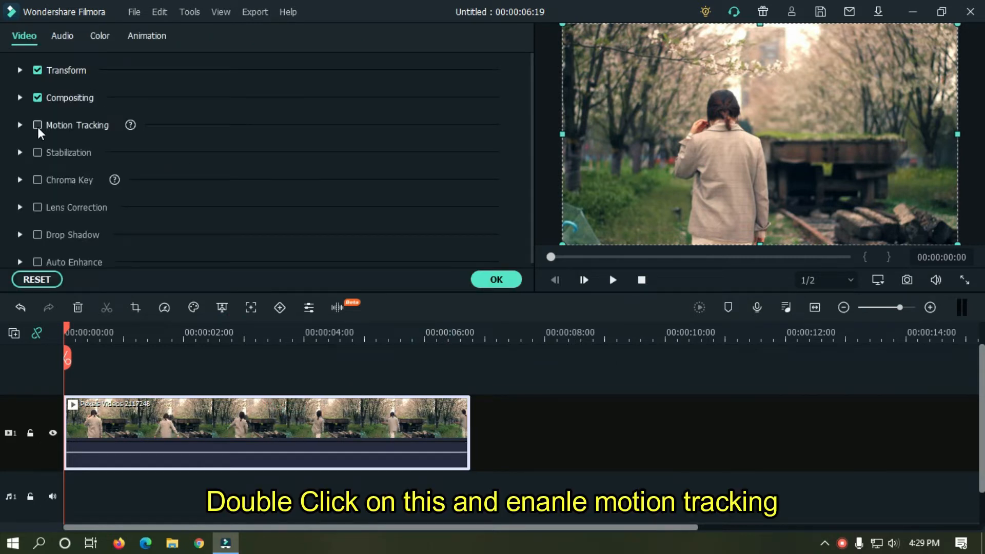
click(38, 126)
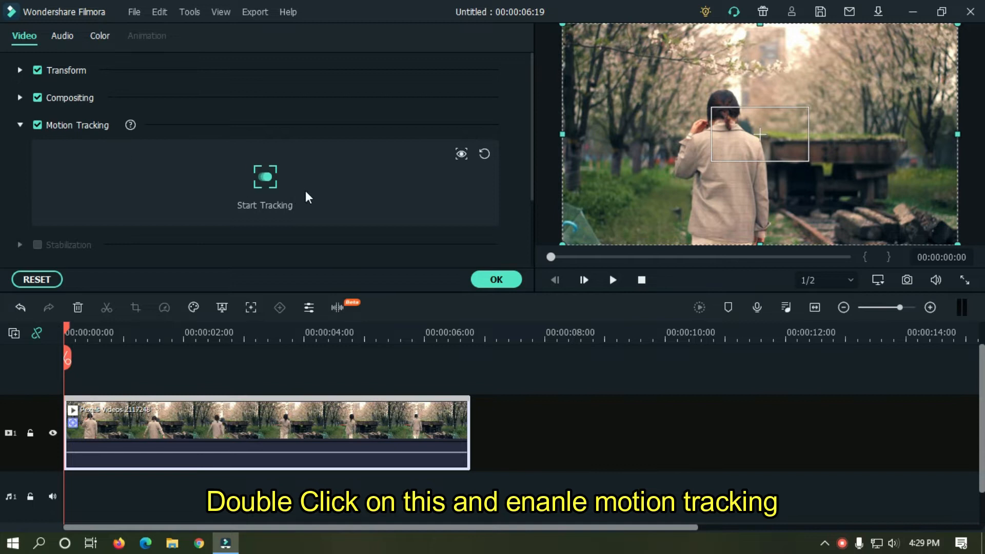
click(792, 122)
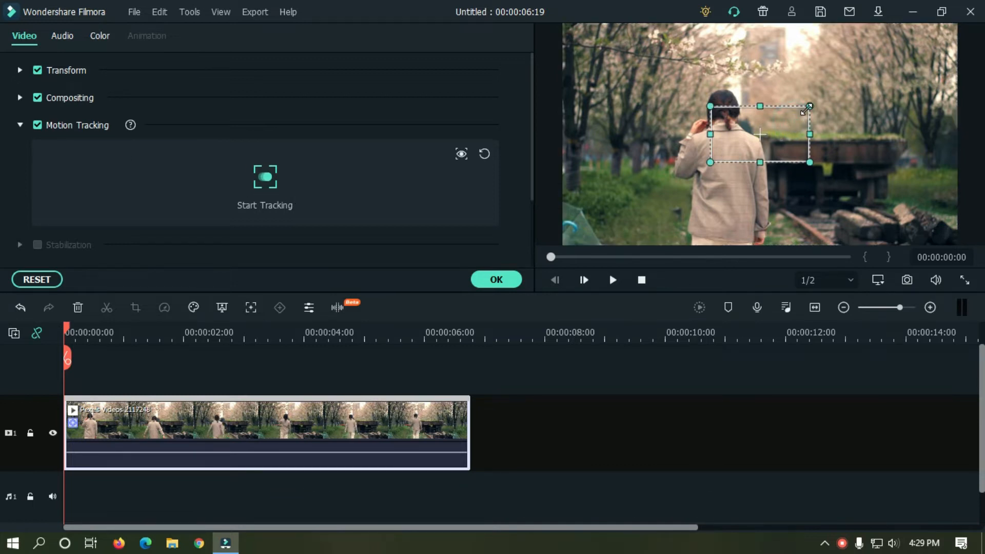
drag(809, 107, 734, 144)
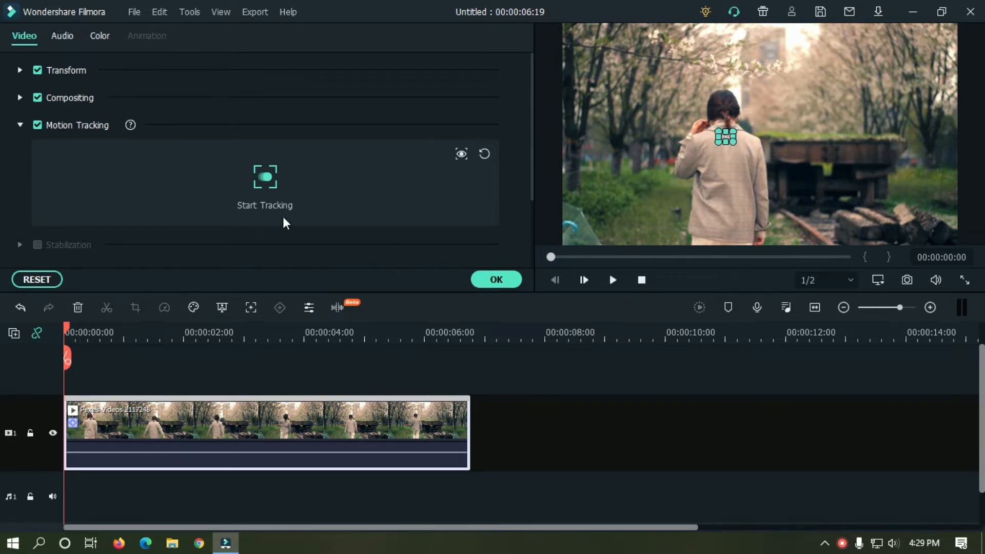
click(270, 178)
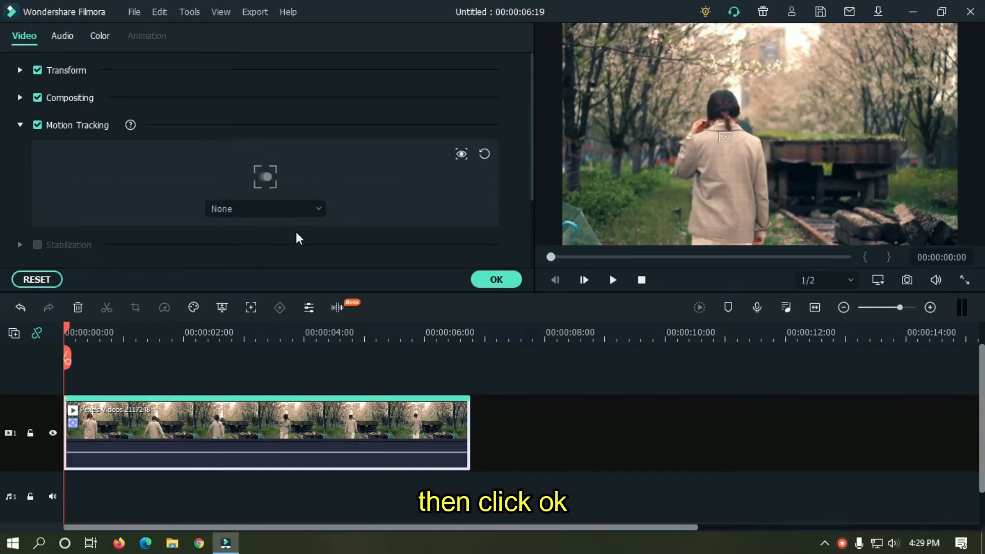
click(491, 281)
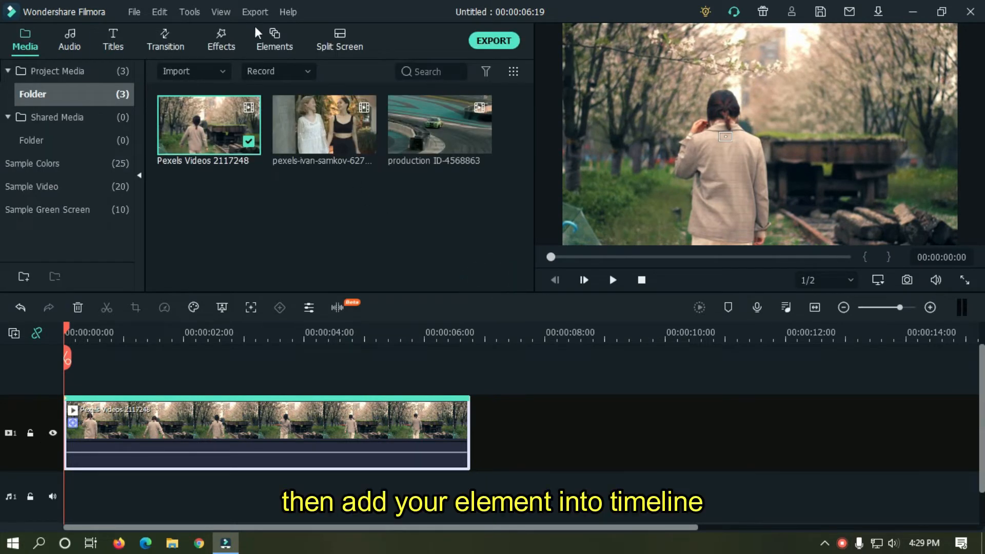
Search Elements for 'wi' and add Neon Wings to track 2 above the video.
click(271, 34)
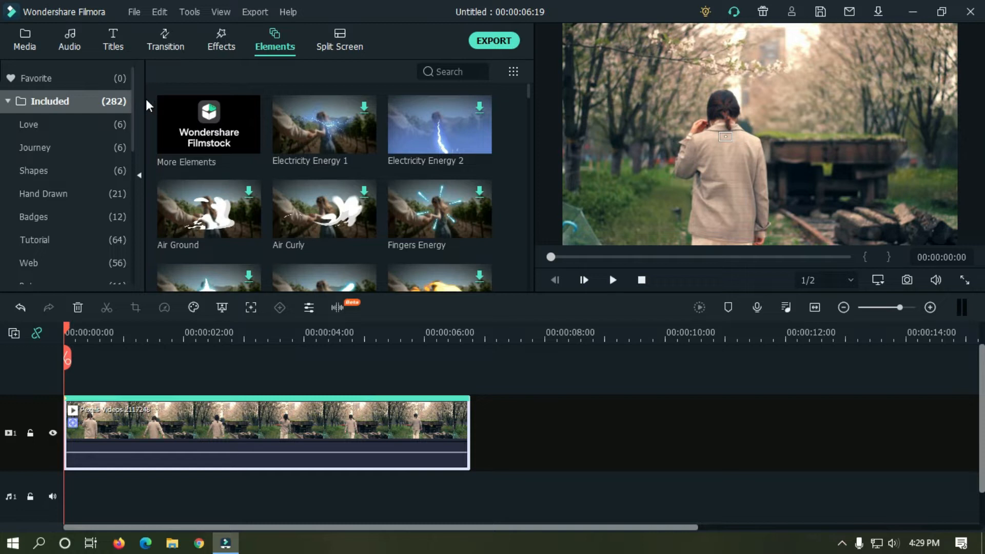
click(452, 71)
text(wi)
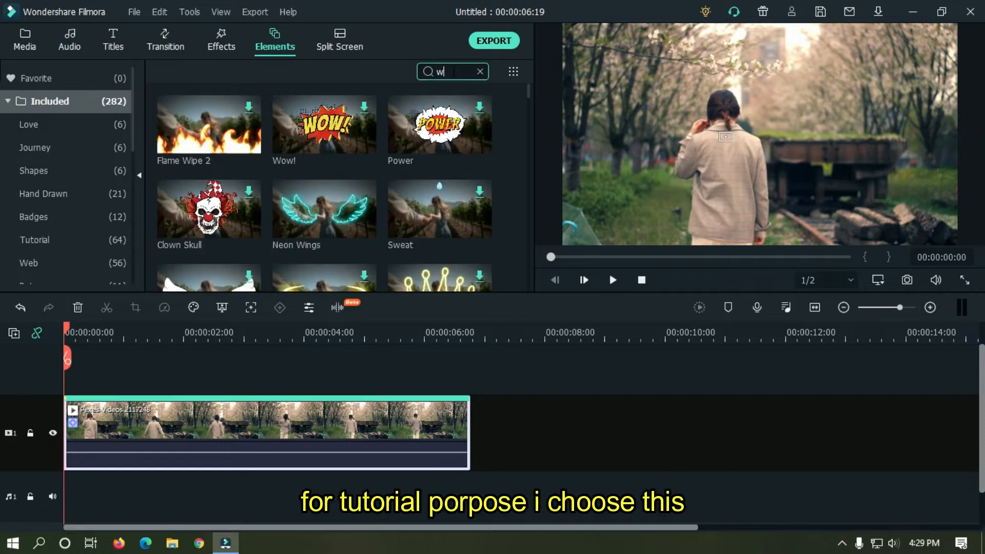
mouse_move(284, 147)
drag(328, 129, 64, 362)
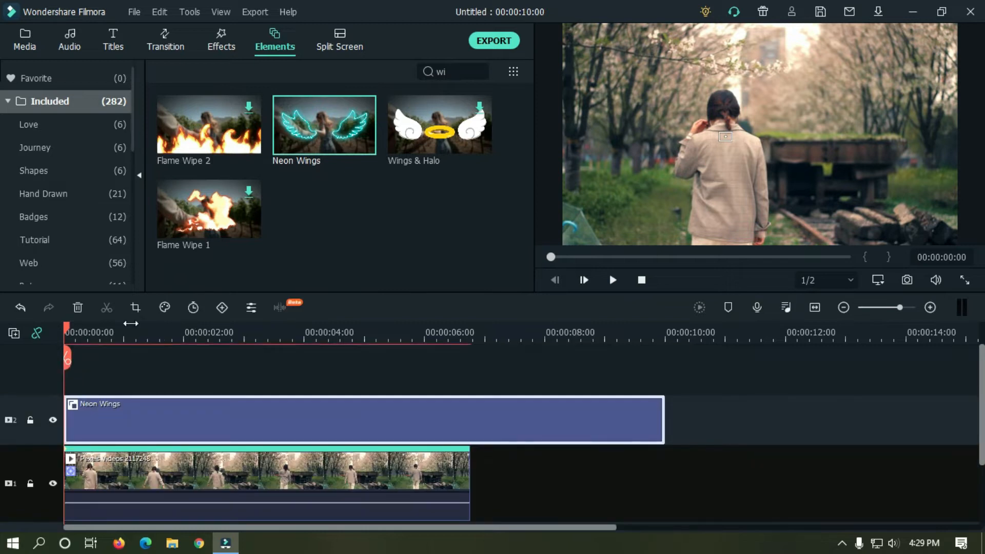
drag(70, 324, 128, 316)
Scale Neon Wings to 50% at X -60, Y 10 and trim it to end at 00:00:06:19.
double_click(213, 410)
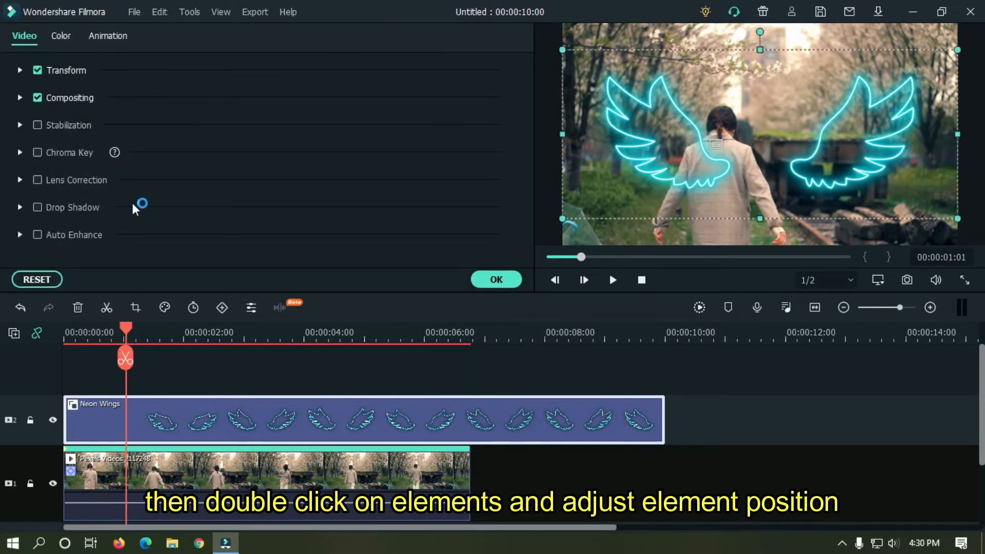
drag(213, 167, 188, 167)
drag(769, 136, 716, 126)
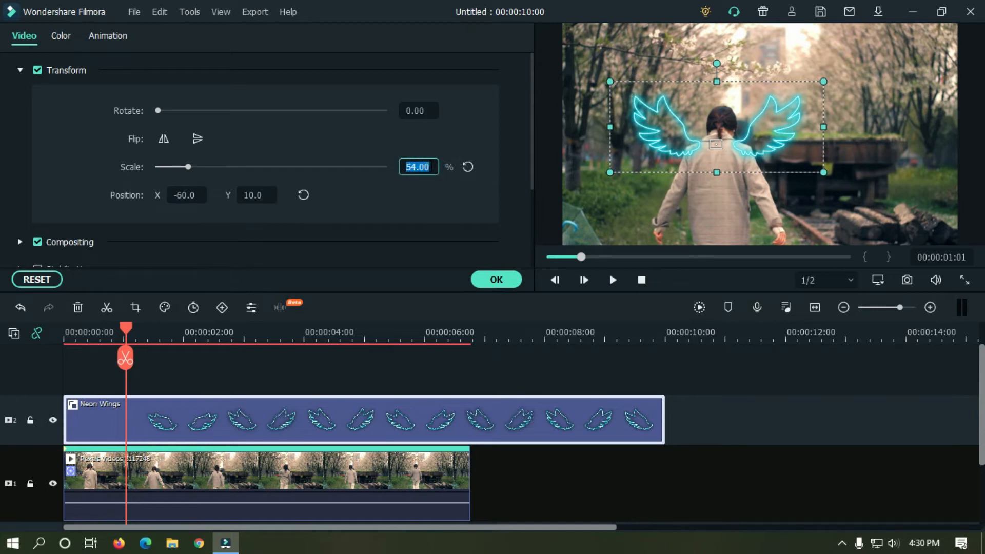
text(50)
key(Return)
drag(663, 408, 469, 409)
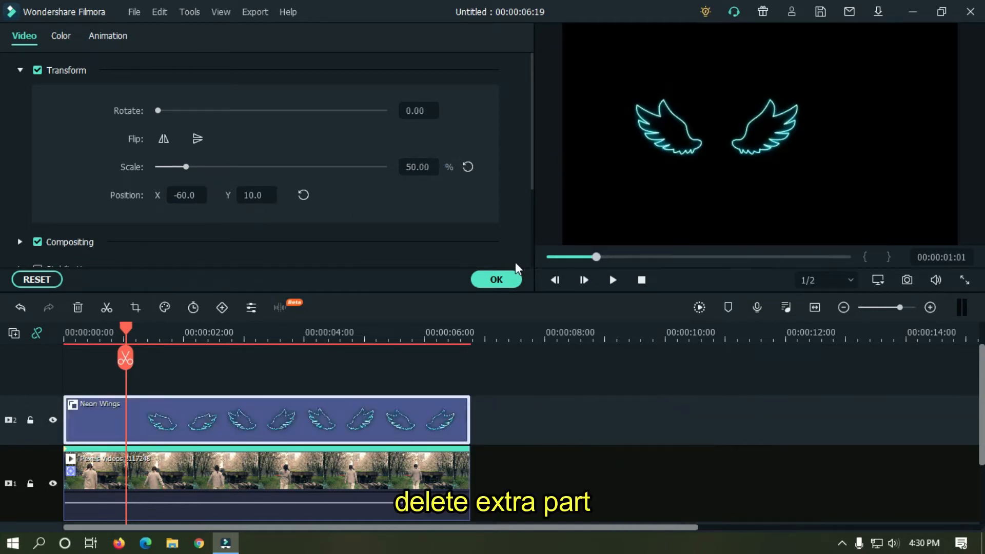
click(513, 277)
drag(572, 261, 527, 259)
click(410, 378)
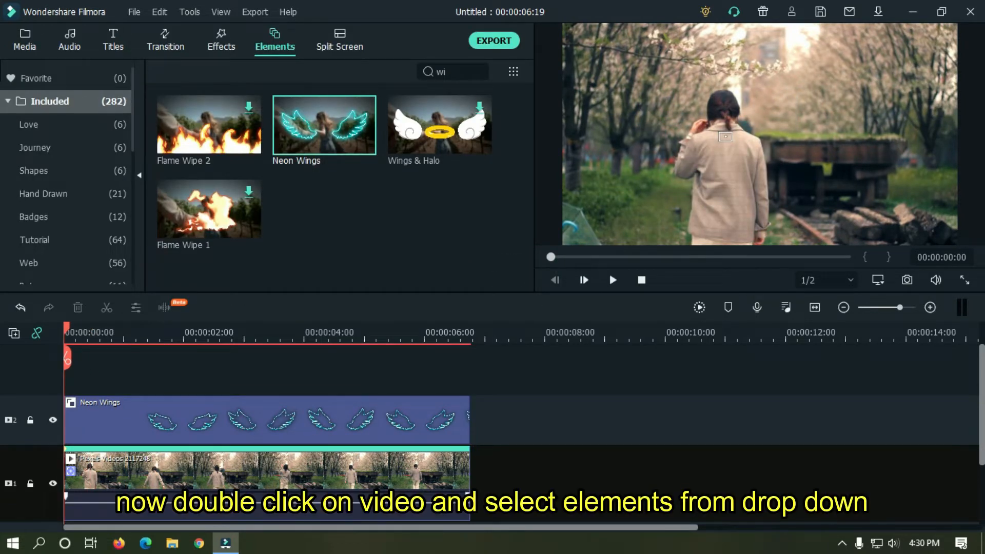
Link Neon Wings to the walking woman's motion track and play back to check it follows her.
double_click(232, 485)
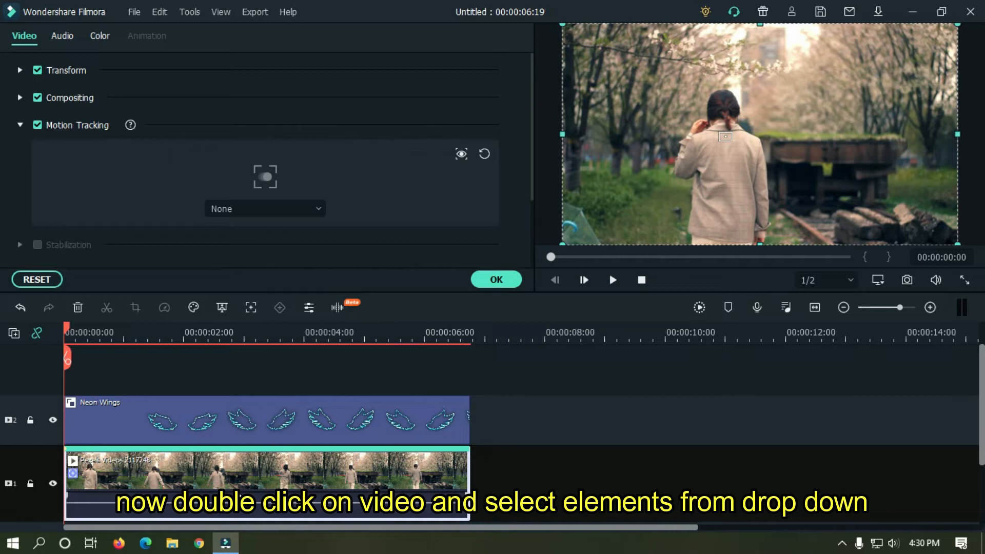
click(243, 210)
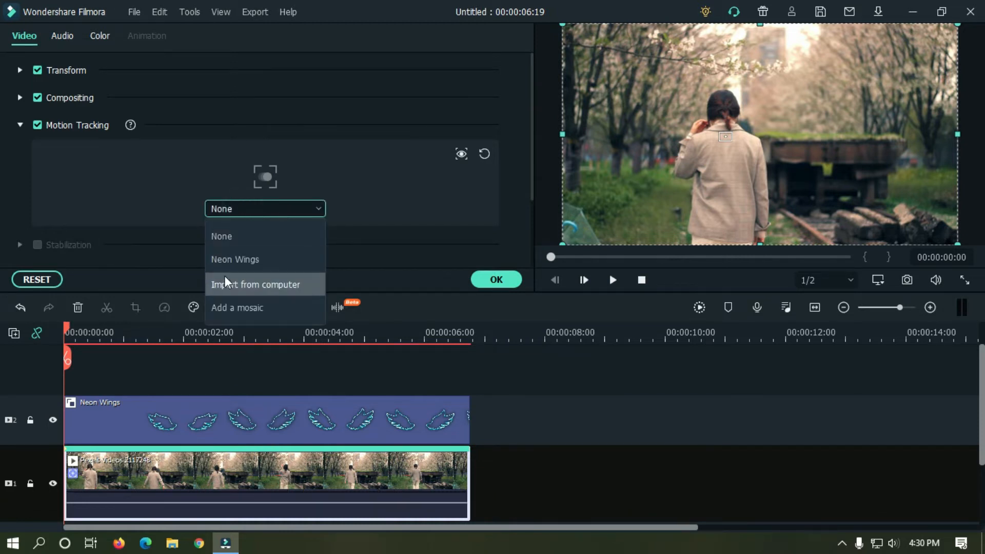
click(251, 258)
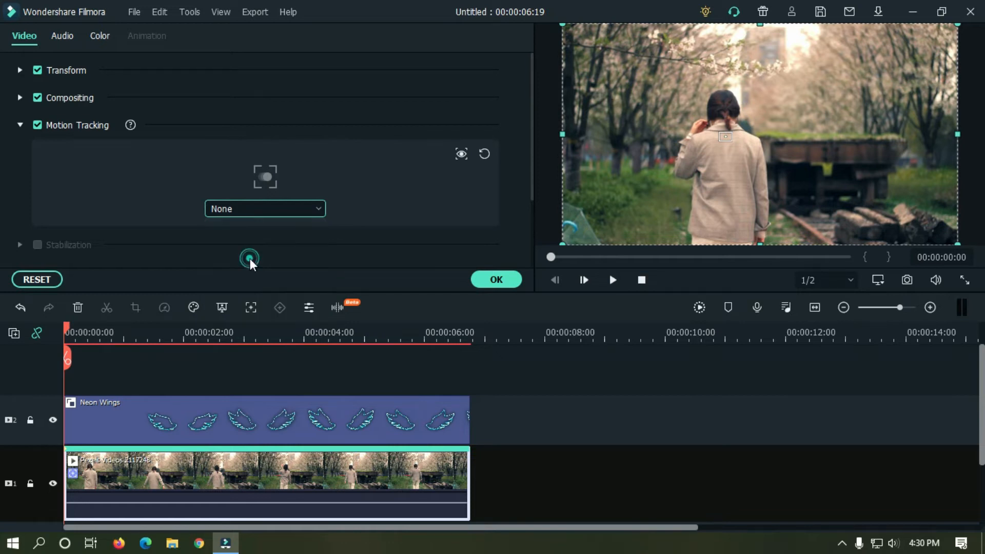
click(492, 282)
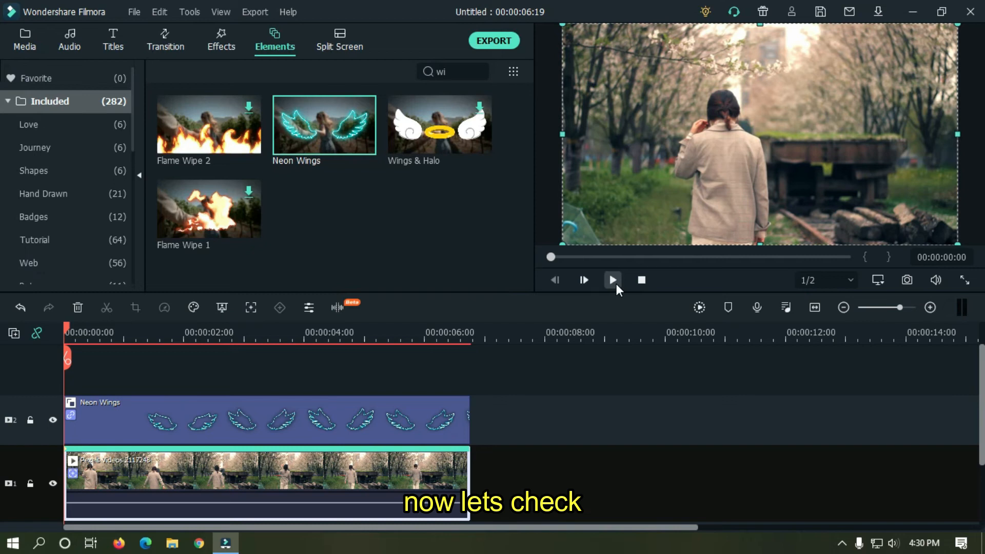
click(615, 286)
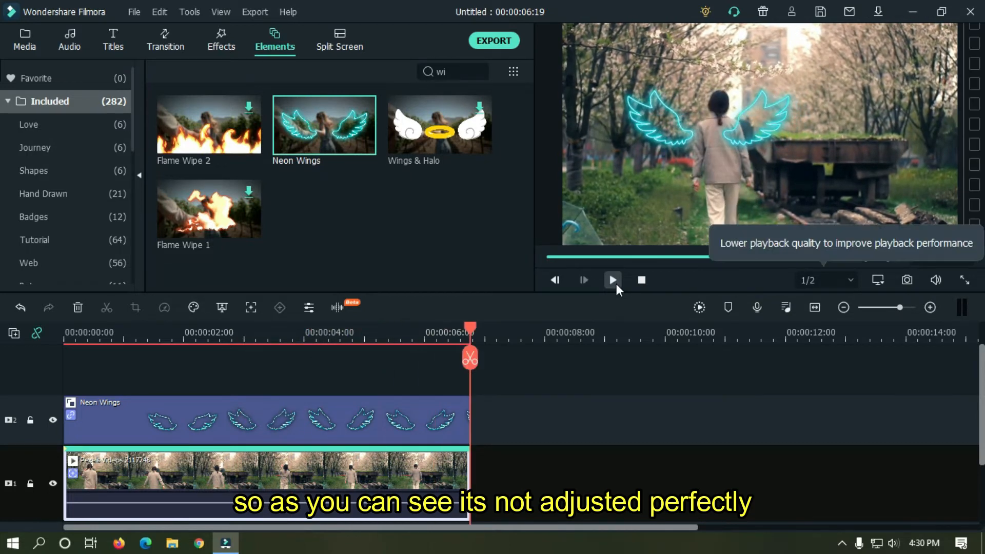
Move the Neon Wings to X -49, Y 32, higher on her shoulders, and replay the preview.
double_click(382, 418)
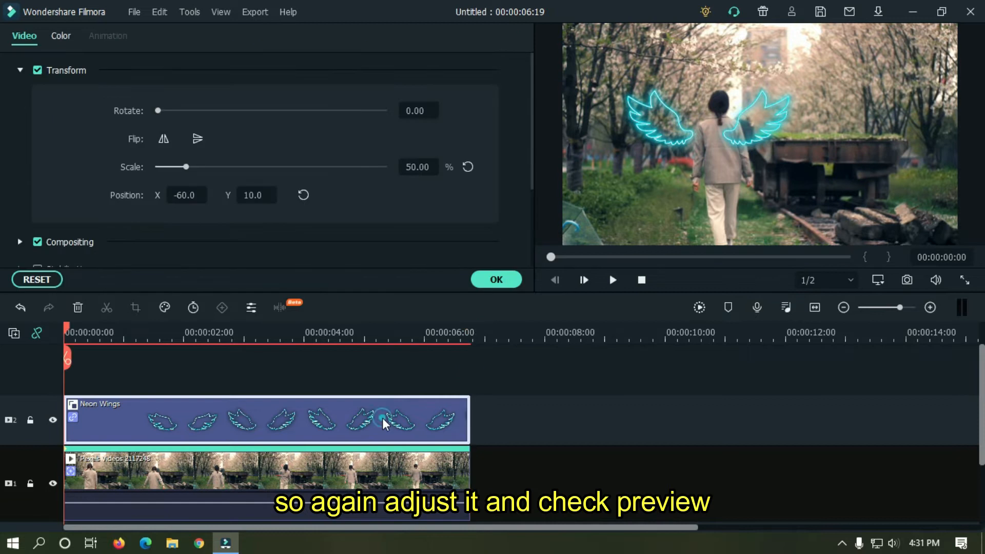
click(106, 339)
click(116, 337)
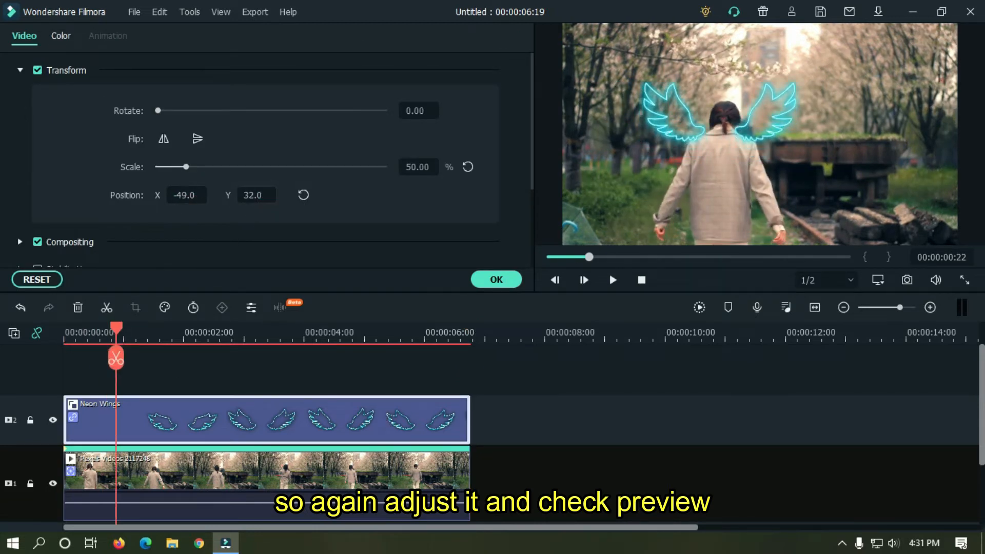
click(496, 279)
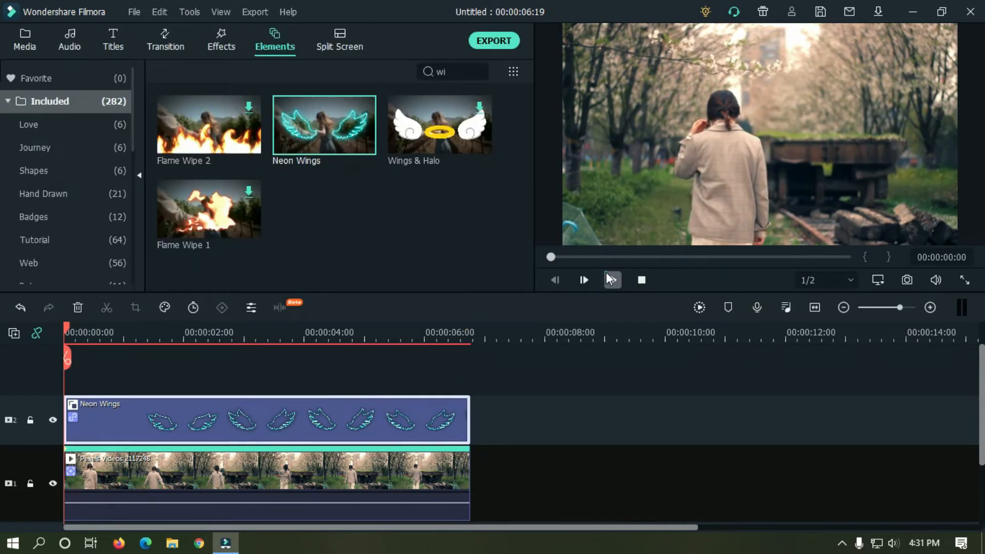
click(611, 280)
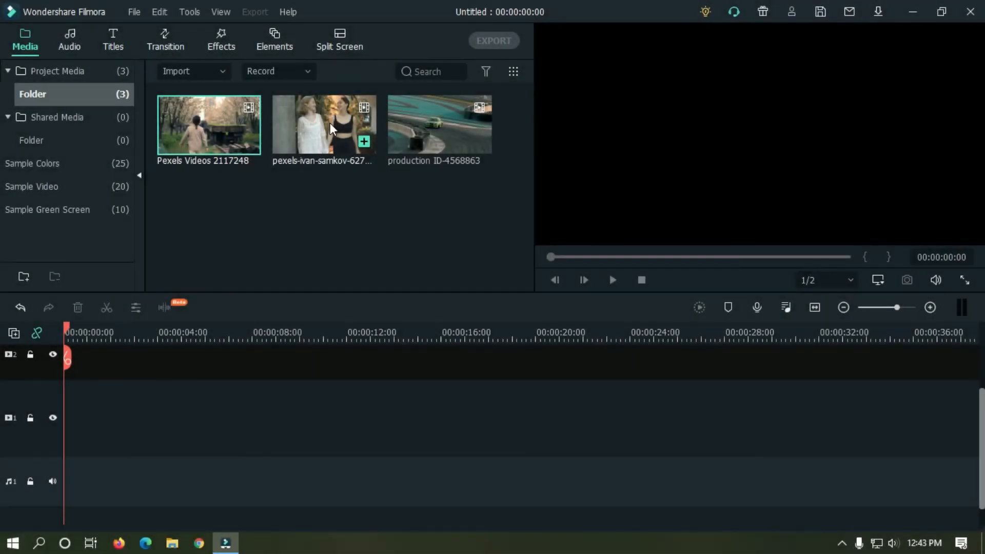
Place the pexels-ivan-samkov-6271043 two-women clip at the start of track 1 and zoom in.
drag(332, 126, 93, 422)
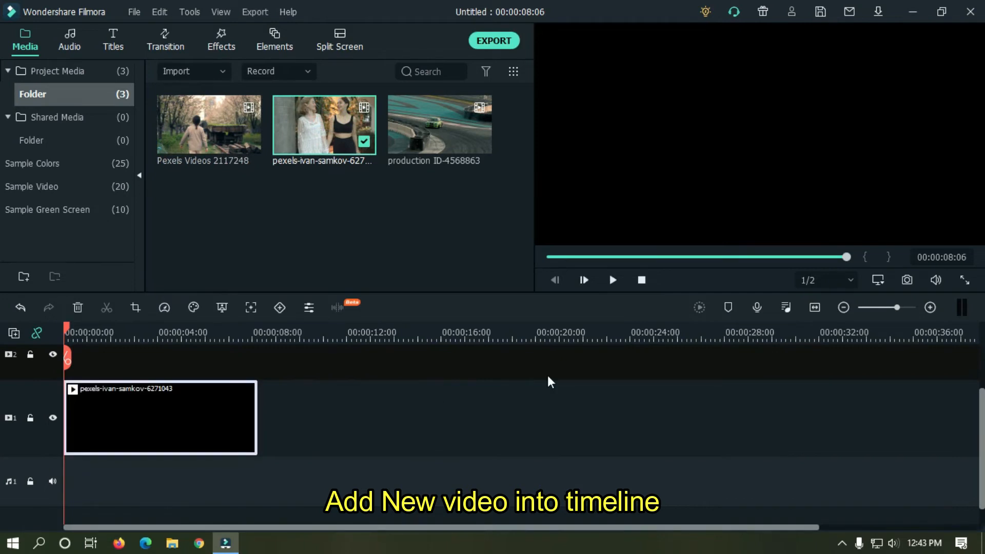
scroll(977, 431, up, 2)
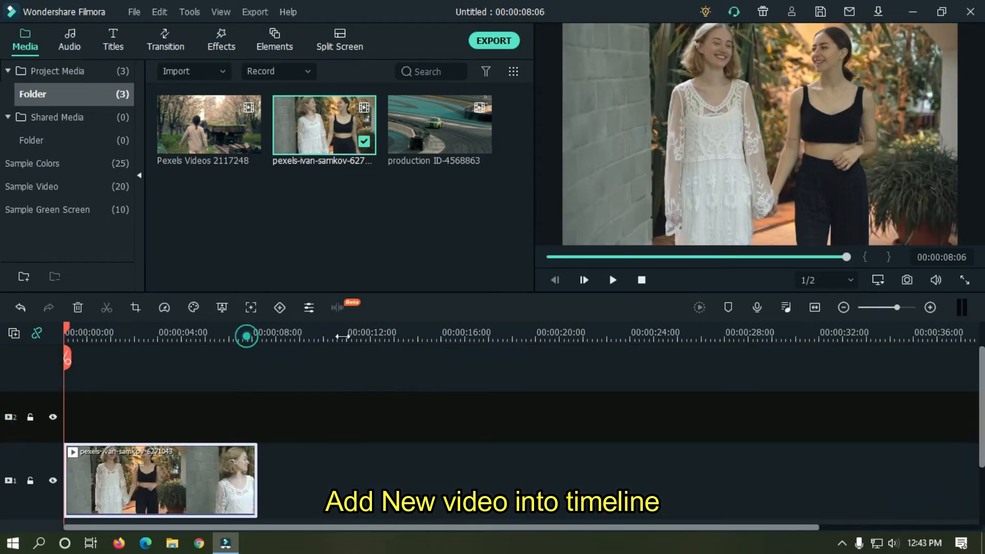
scroll(342, 337, up, 2)
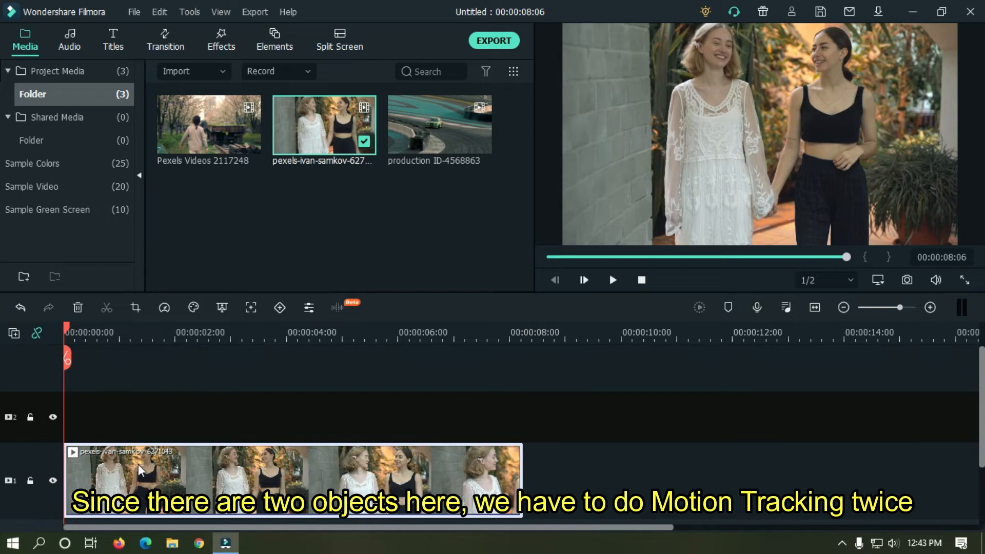
Enable motion tracking on the two-women clip, track the left woman's face, and confirm.
double_click(184, 469)
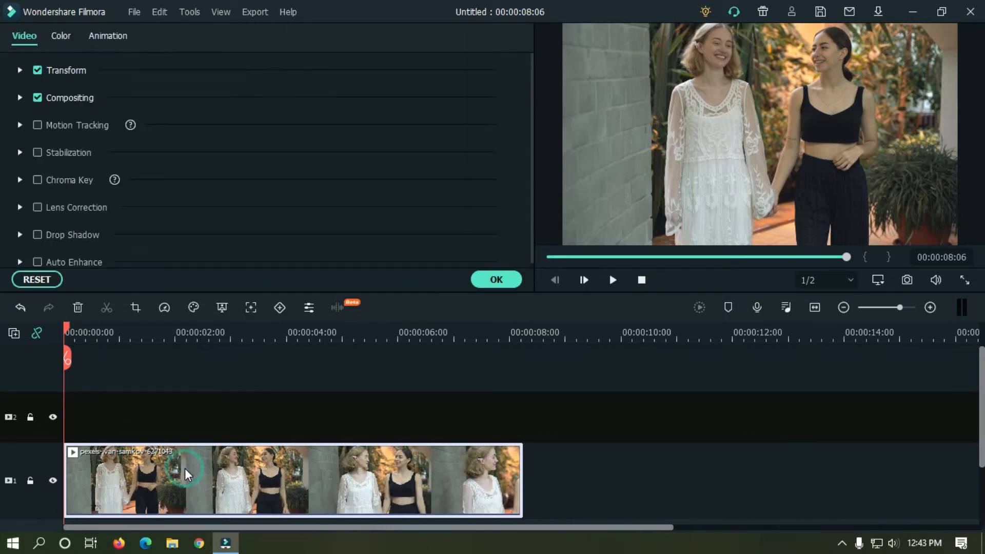
click(37, 124)
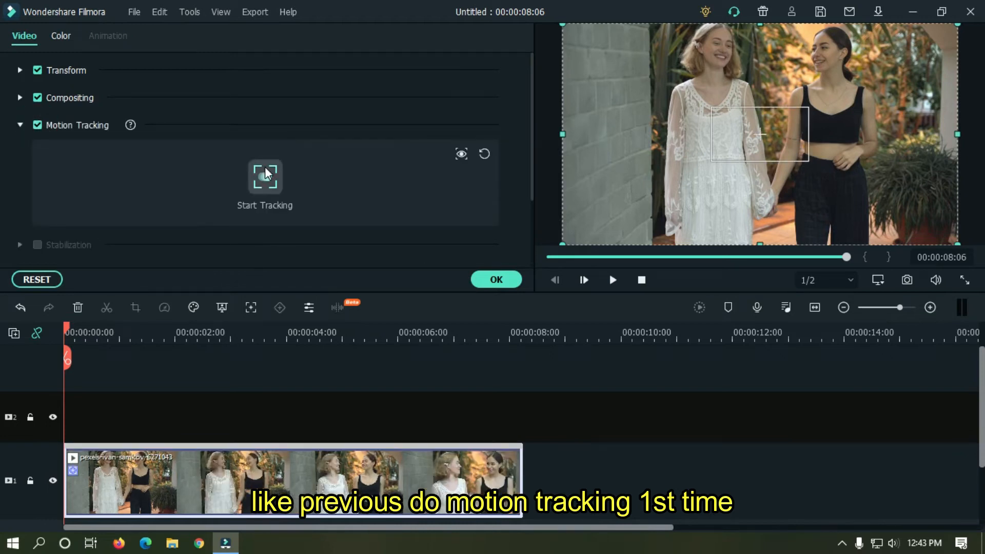
drag(760, 134, 758, 70)
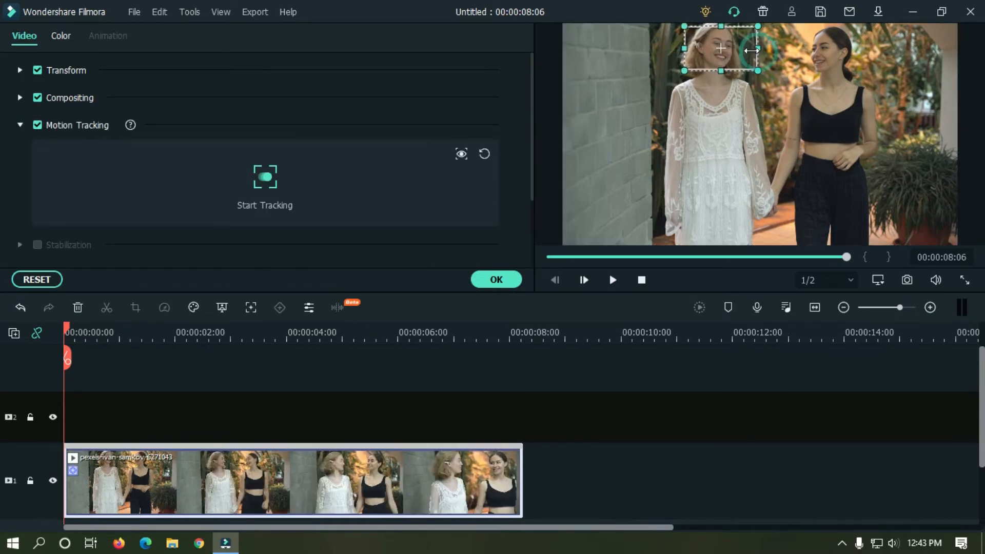
click(269, 181)
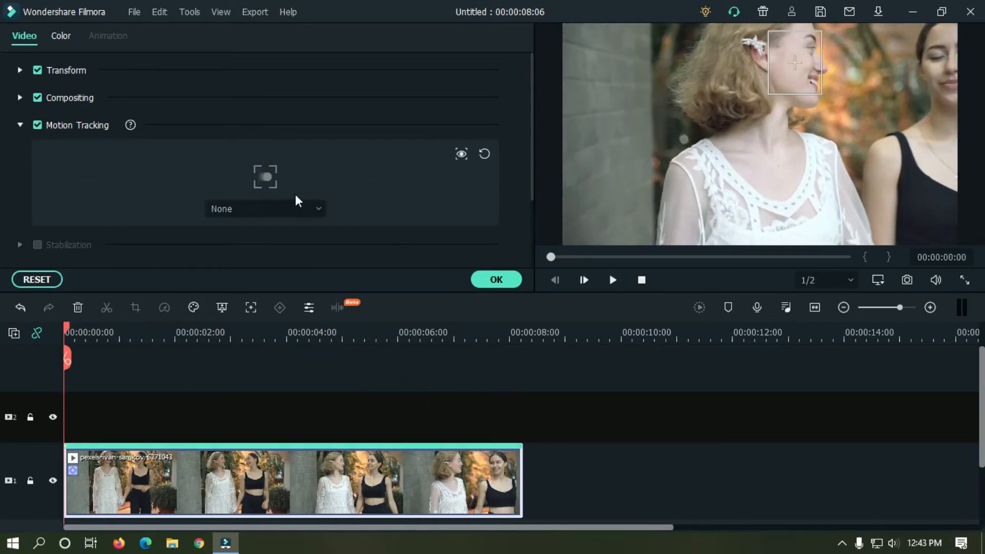
click(490, 280)
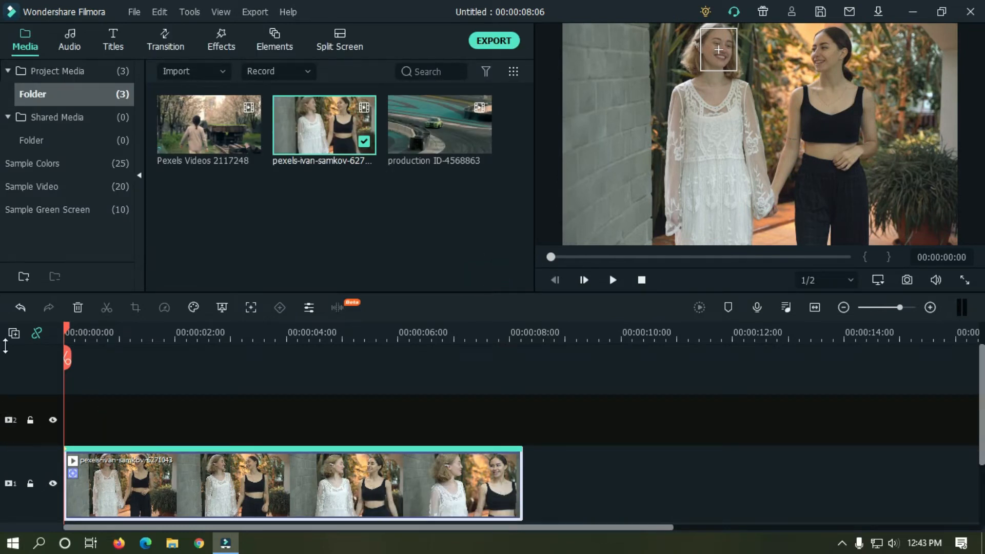
Add video track 3 with a Default Title trimmed to end at 00:00:08:06.
click(15, 335)
click(32, 350)
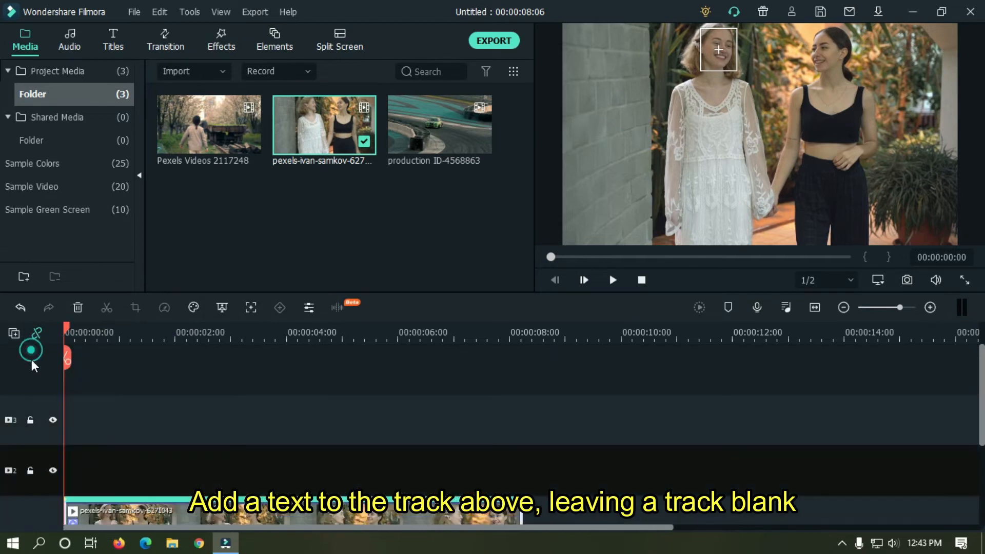
click(1, 411)
key(ctrl+v)
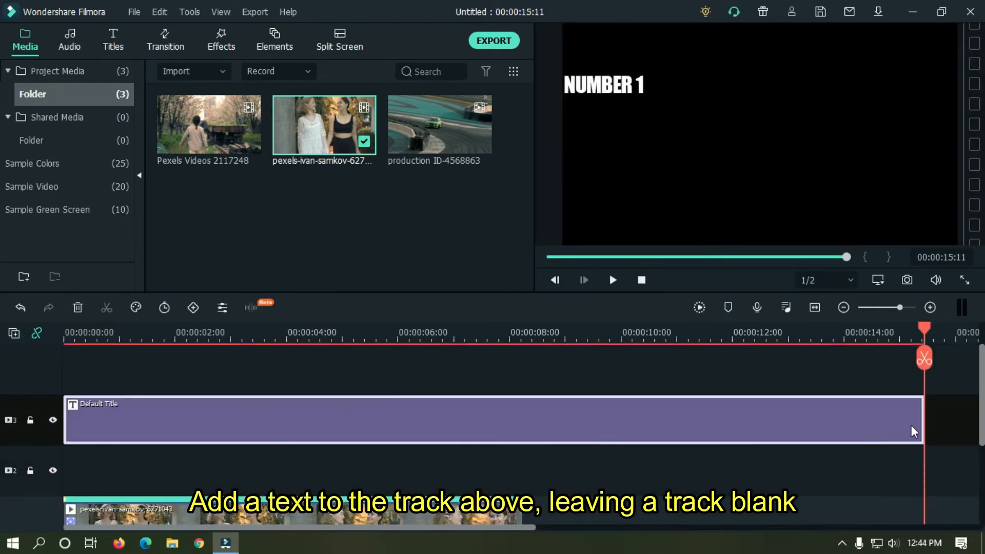
drag(923, 422, 522, 424)
drag(293, 337, 2, 331)
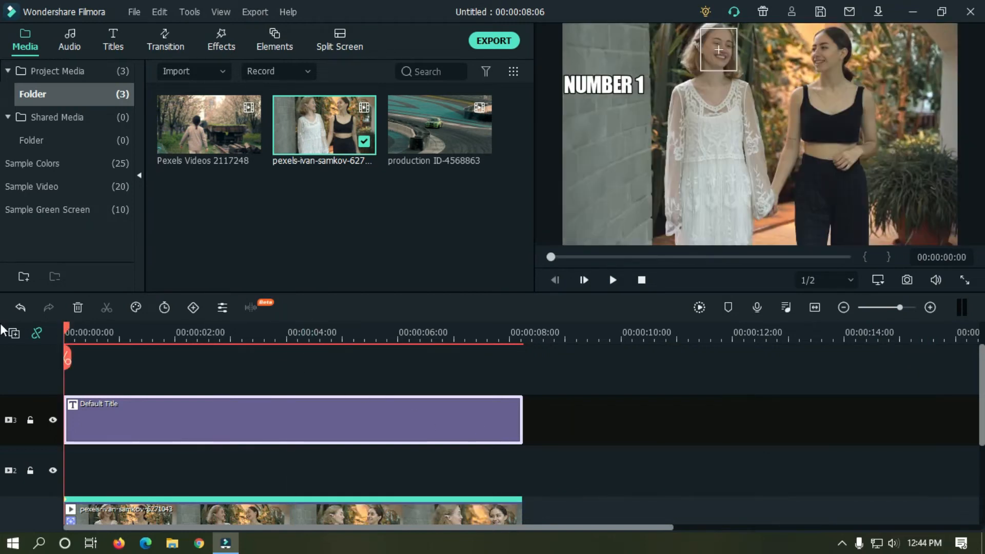
Change the title text to PERSON 1 and place it above the left woman's head.
double_click(183, 416)
double_click(277, 141)
text(PWESON)
key(BackSpace)
key(BackSpace)
key(BackSpace)
key(BackSpace)
key(BackSpace)
text(ERSON)
drag(611, 67, 720, 75)
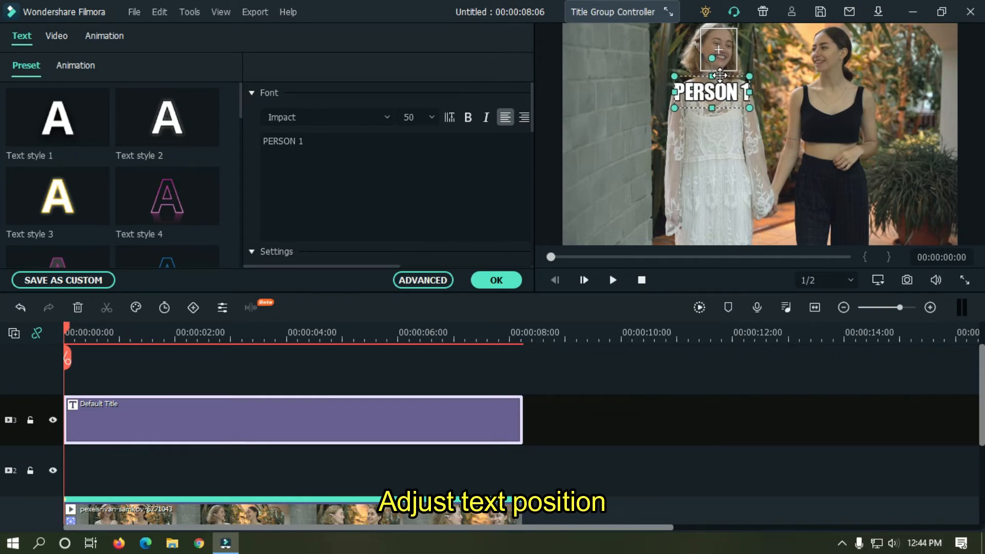
Attach the Default Title to the left woman's face track and verify it follows during playback.
double_click(376, 512)
click(257, 207)
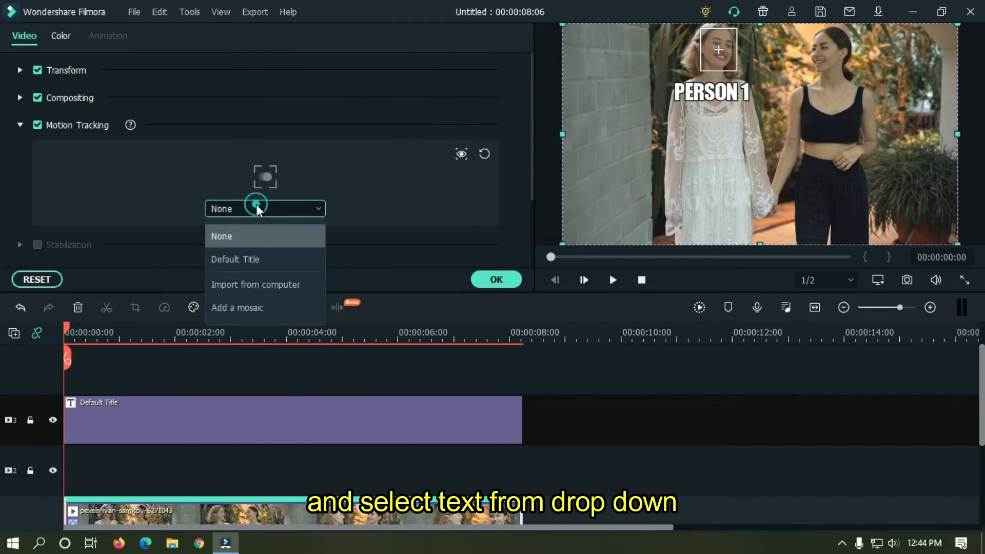
click(252, 262)
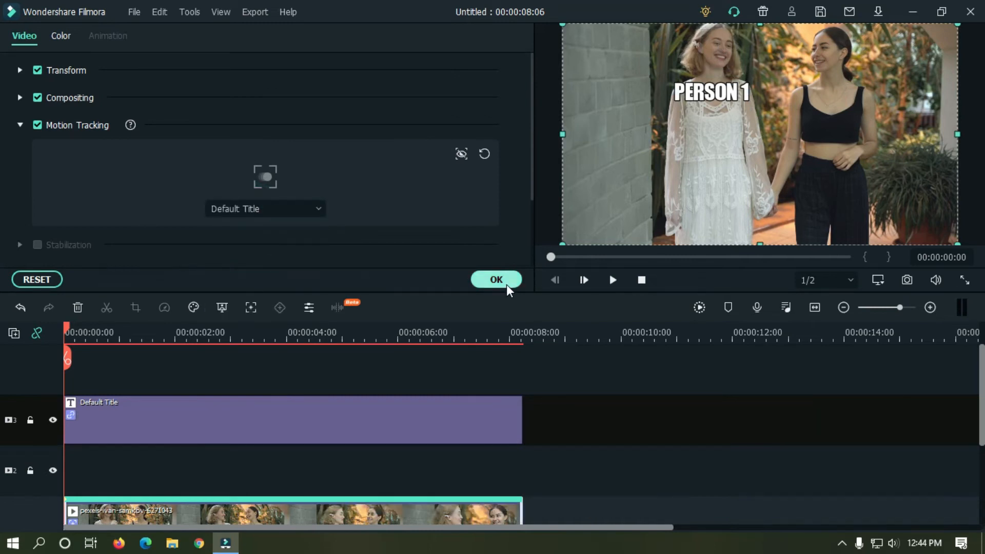
click(613, 280)
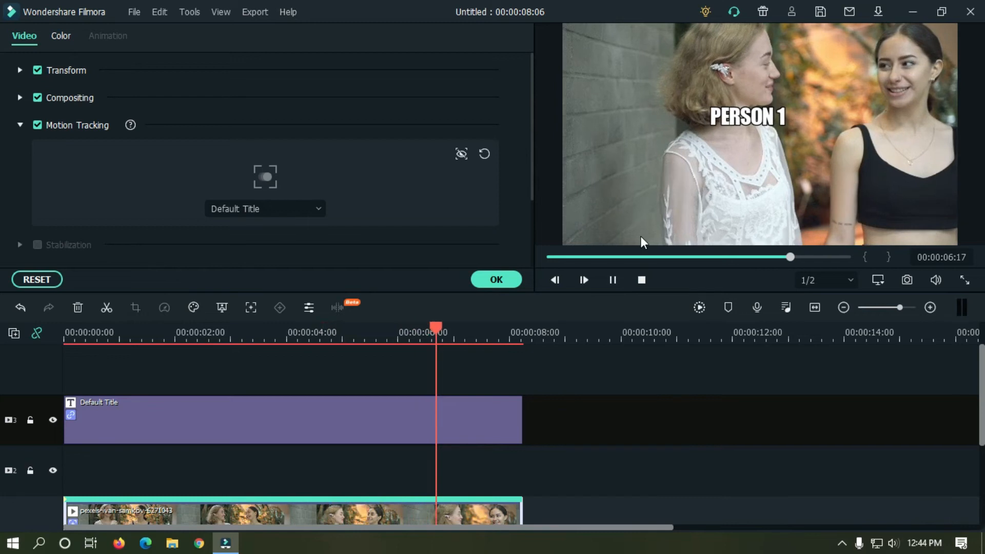
click(495, 280)
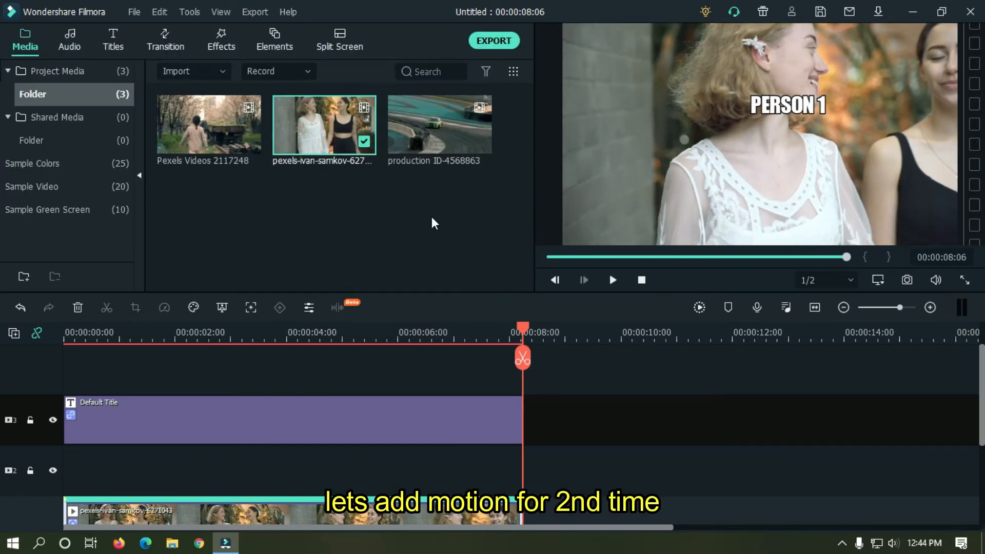
Place a second copy of the clip on track 2 and motion-track the right woman's face.
drag(355, 251, 57, 446)
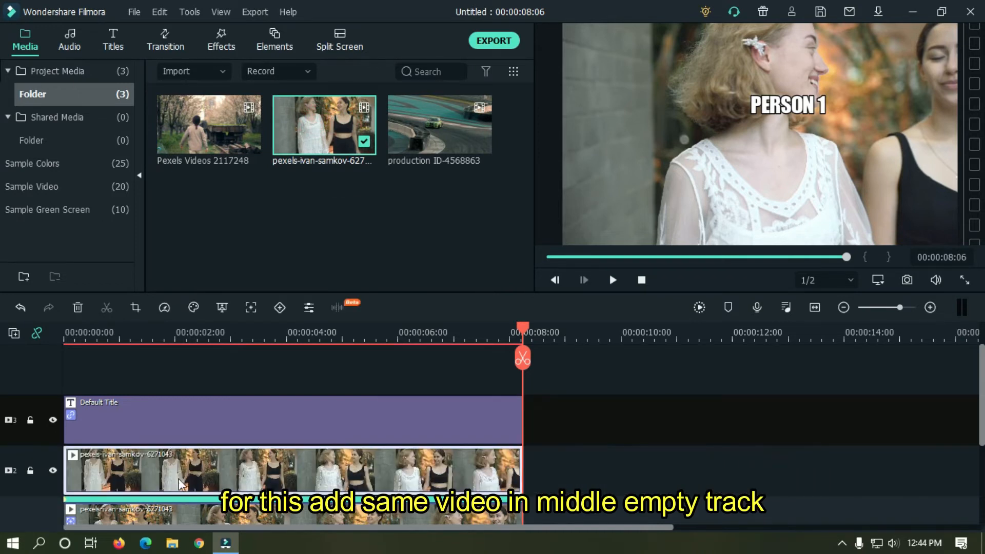
double_click(308, 463)
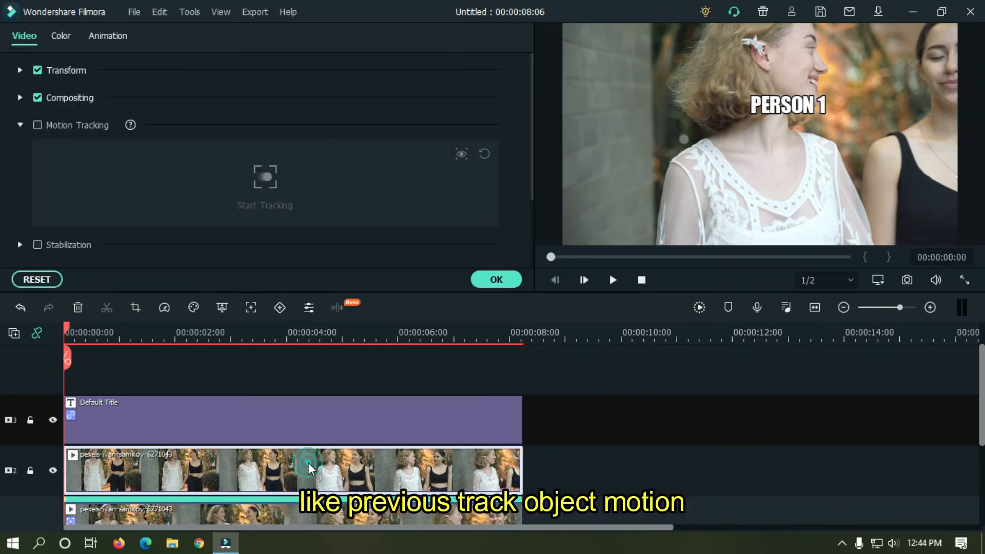
click(38, 126)
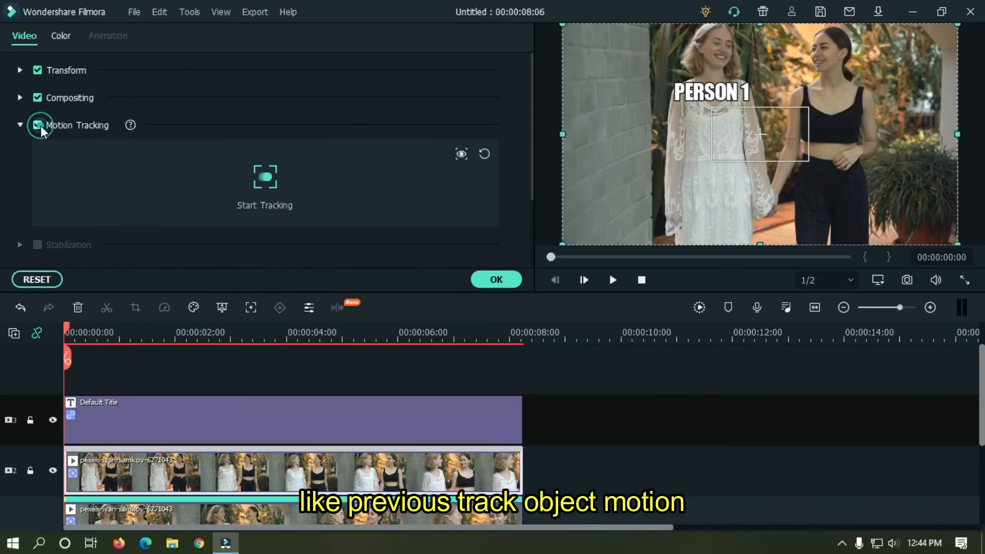
drag(770, 146, 824, 54)
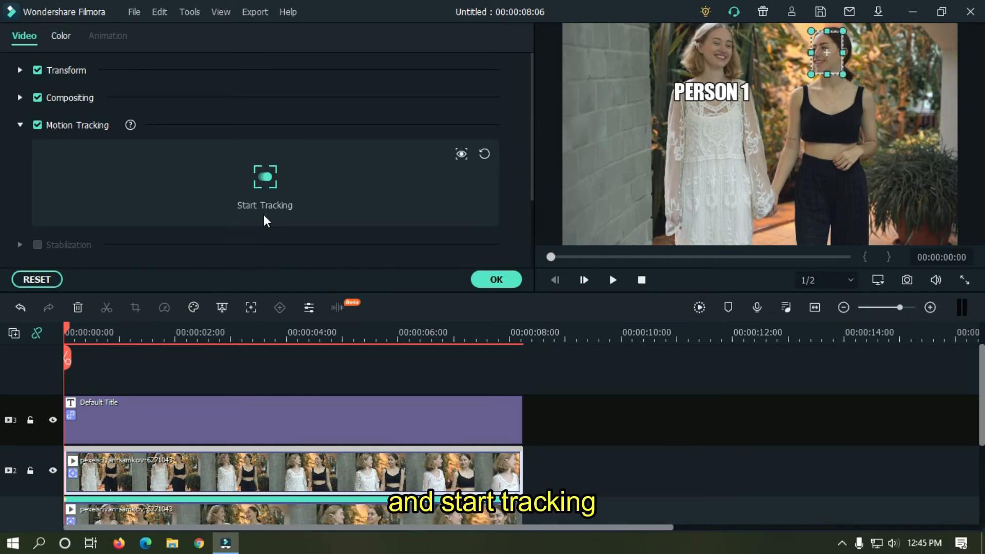
click(275, 183)
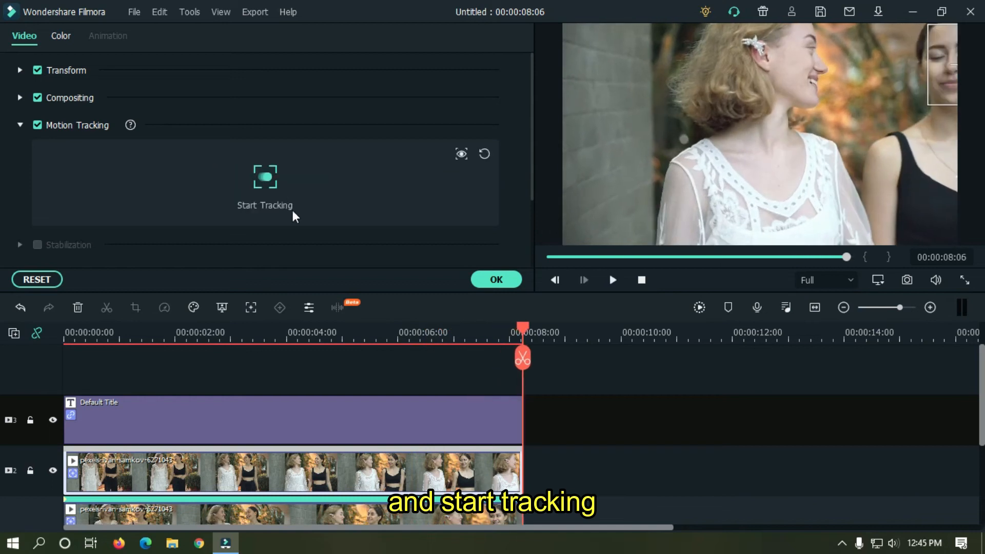
click(493, 280)
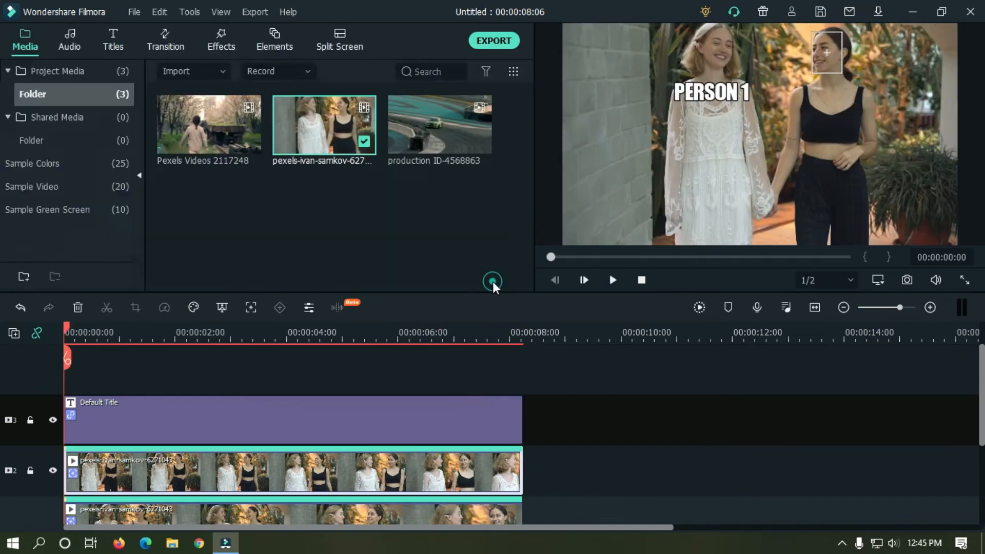
Add video track 4 with a new title trimmed to end at 00:00:08:06.
click(14, 334)
click(42, 344)
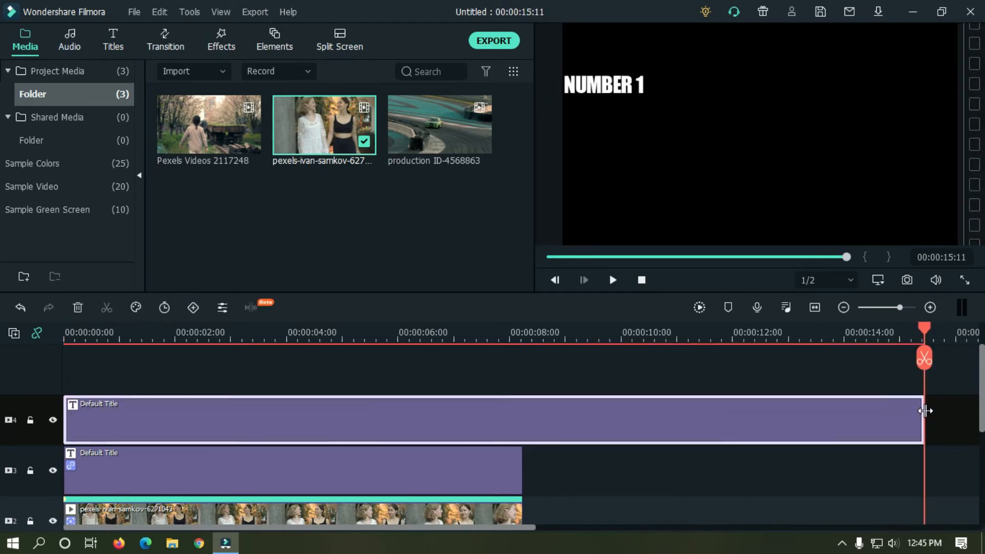
drag(925, 410, 530, 409)
Change the title text to PERSON 2 and move it over the right woman's head.
double_click(373, 379)
click(340, 144)
key(BackSpace)
text(2)
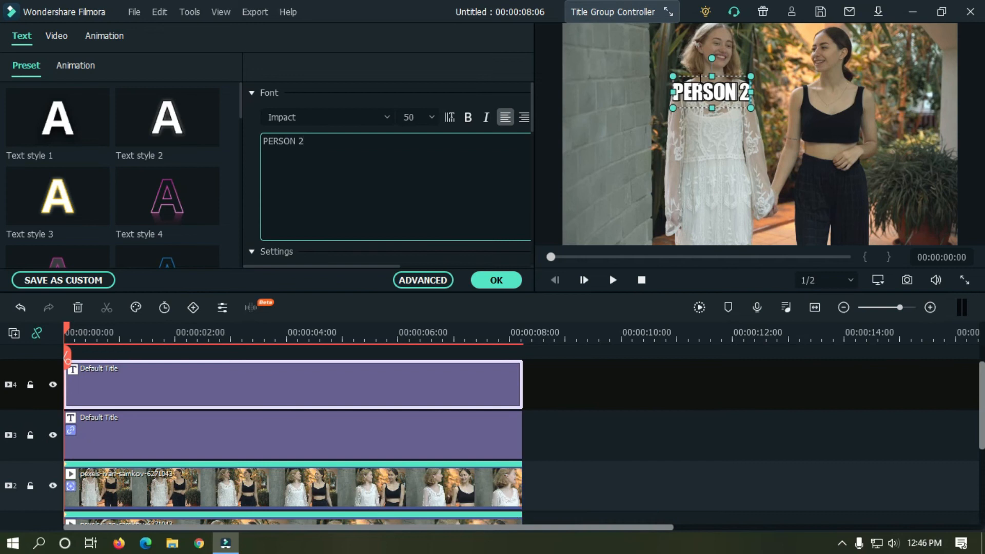
drag(707, 74, 829, 81)
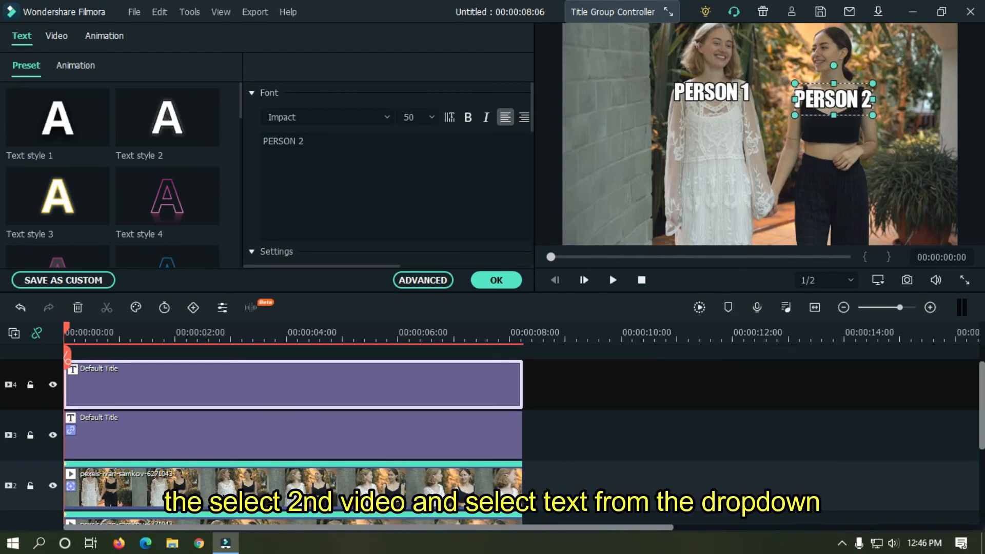
Attach the PERSON 2 title to the right woman's face track on the track 2 clip.
click(292, 480)
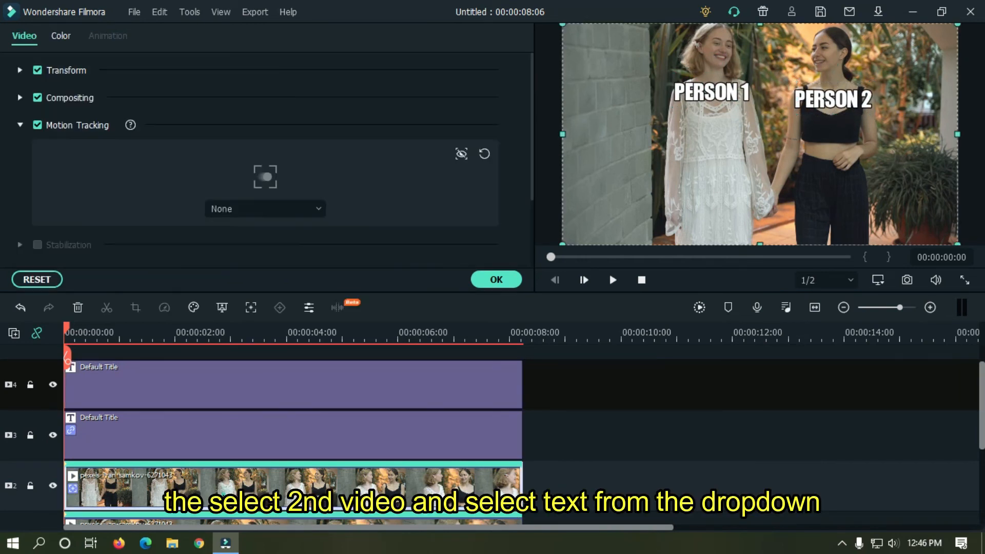
click(253, 208)
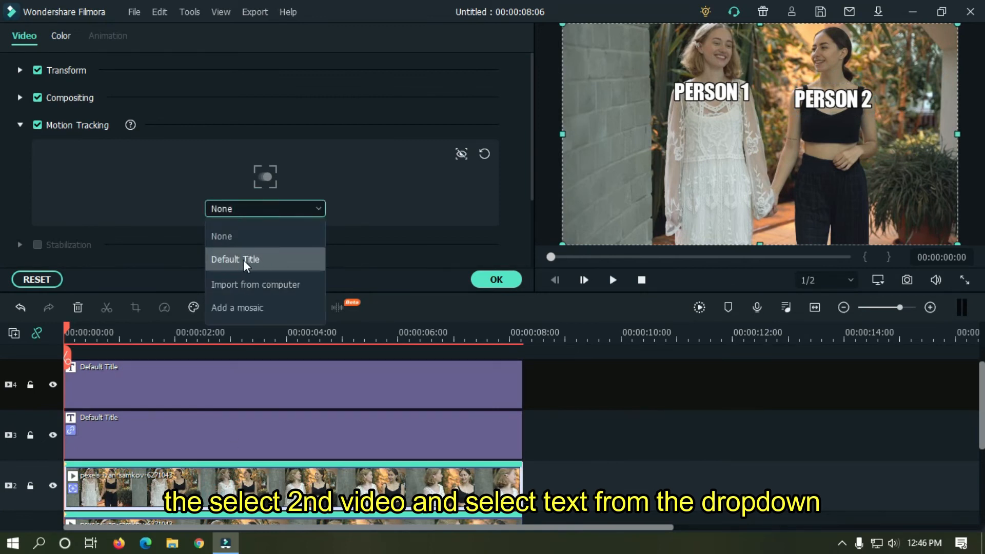
click(226, 262)
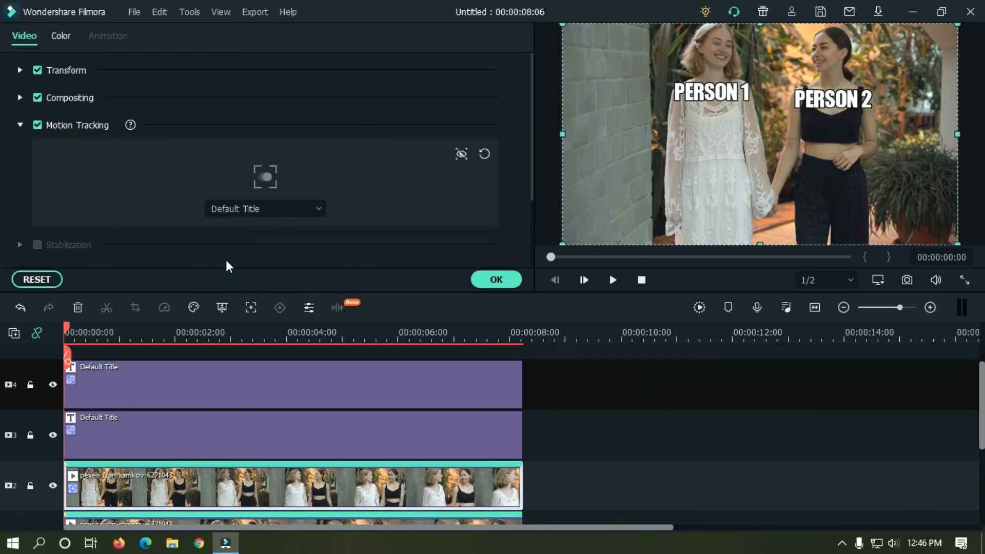
click(496, 280)
Play back to check both labels, then start an export named 'Motion Tracking'.
click(613, 280)
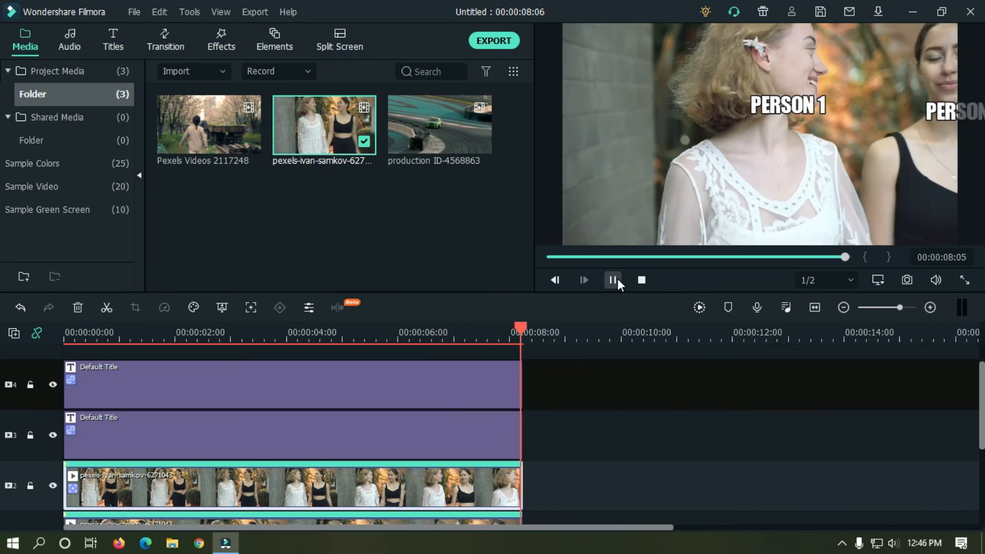
scroll(2, 425, down, 2)
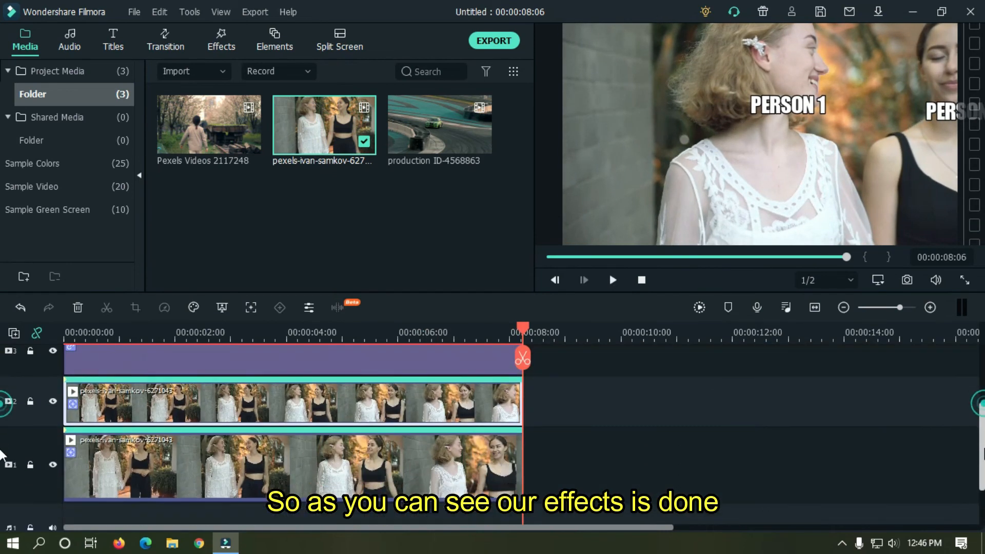
scroll(2, 426, up, 3)
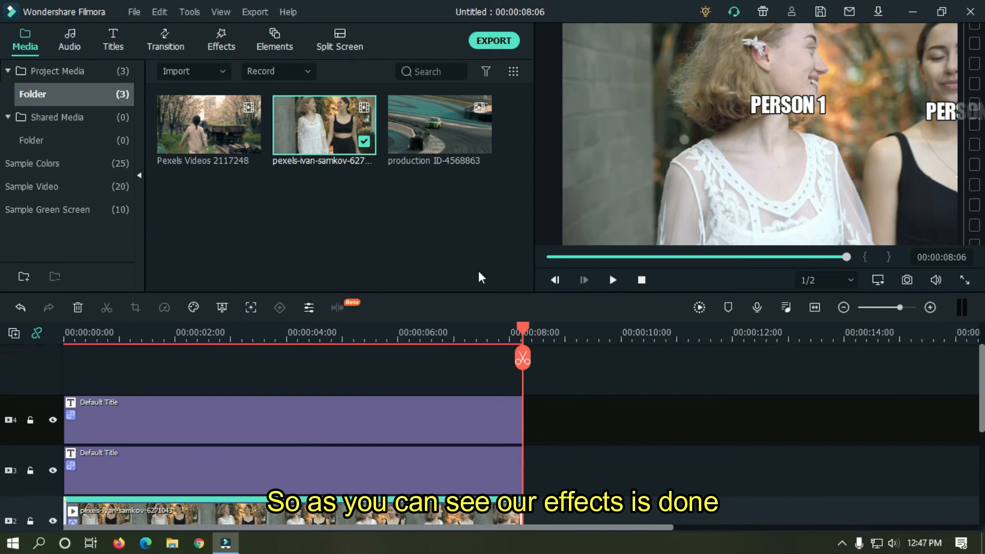
click(505, 41)
text(Motion Tracking)
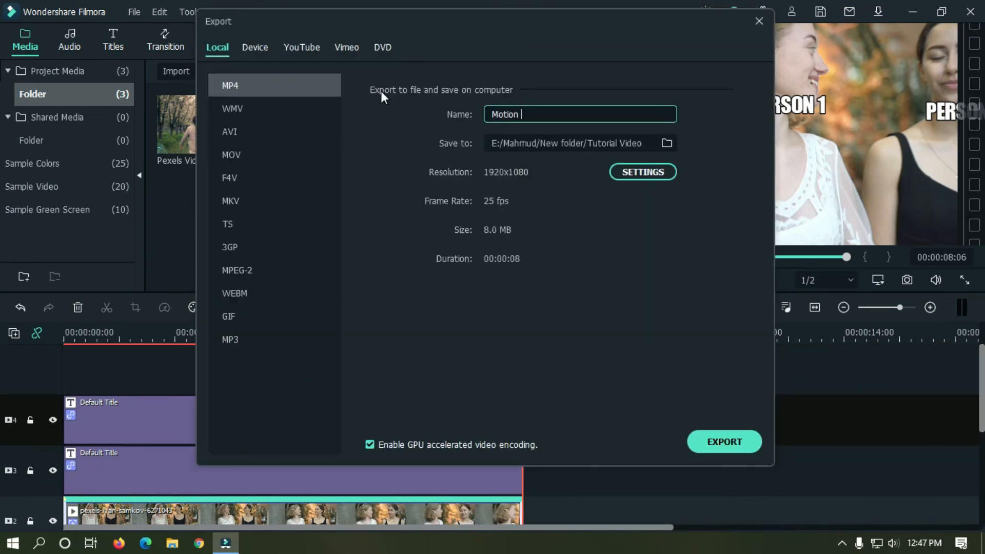